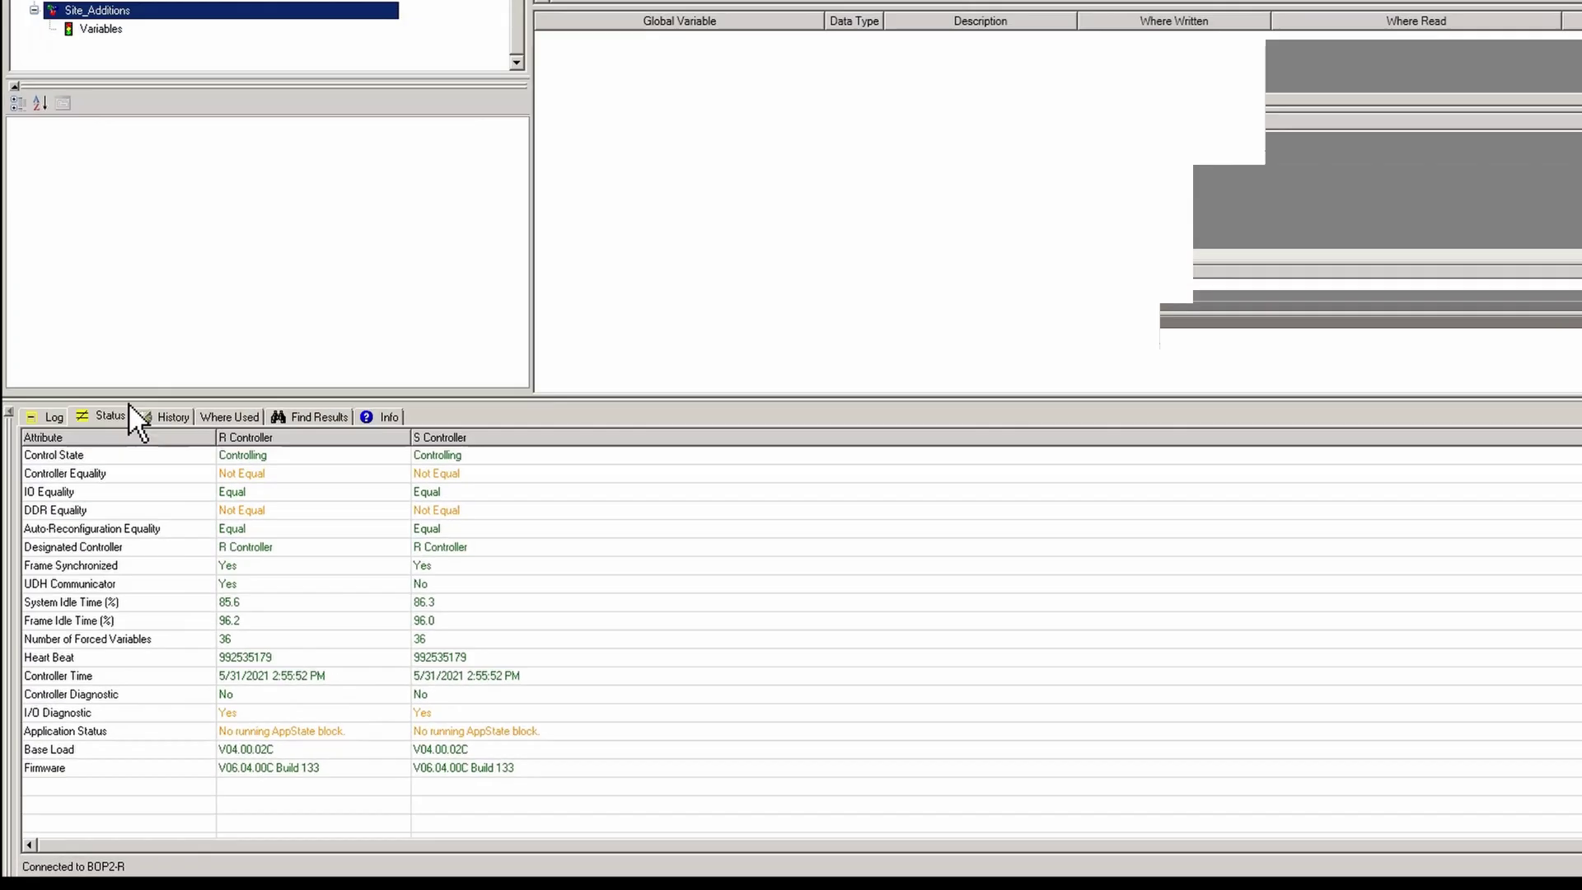
Step: Check the controller Status details to confirm no AppState block is running
{"action": "left_click", "coordinate": [64, 575]}
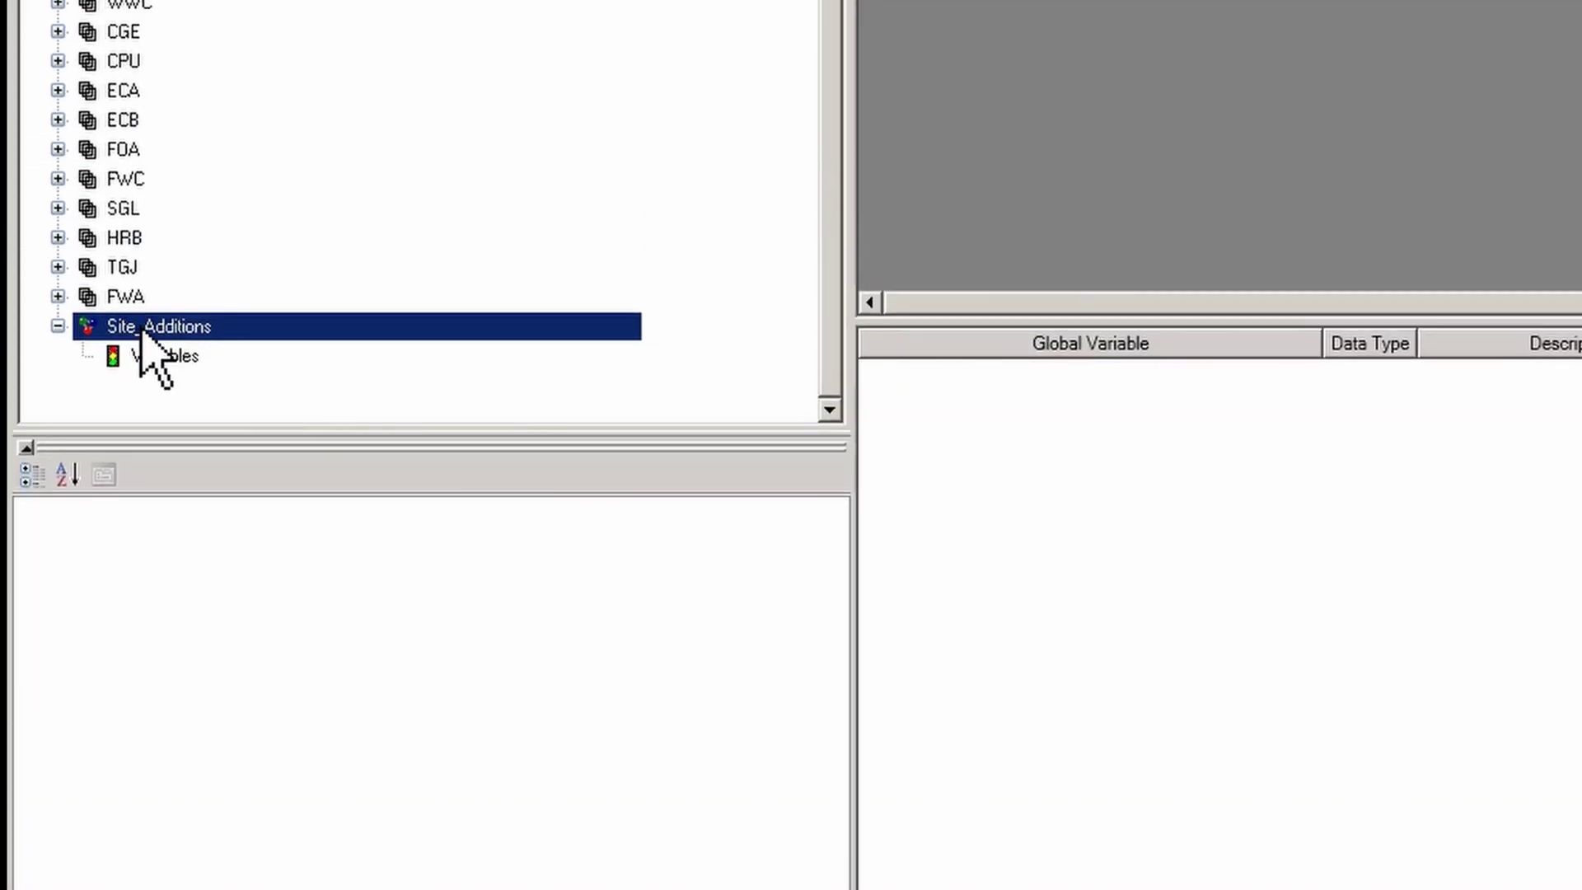
Step: Create a new task named App_State under the Site_Additions program
{"action": "right_click", "coordinate": [142, 328]}
{"action": "left_click", "coordinate": [207, 379]}
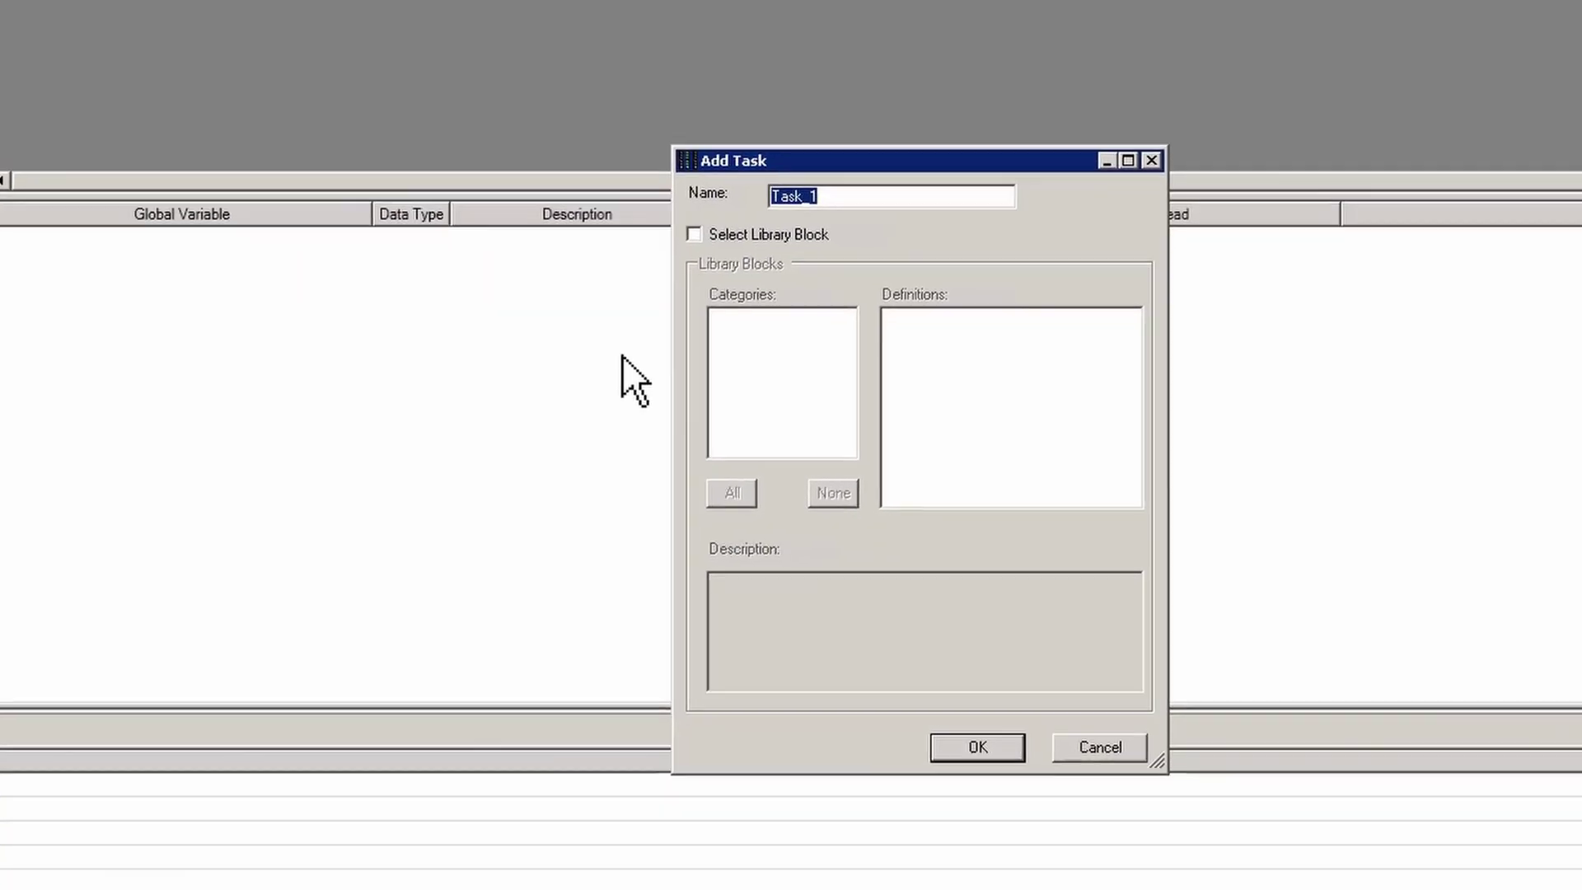
{"action": "type", "text": "App_State"}
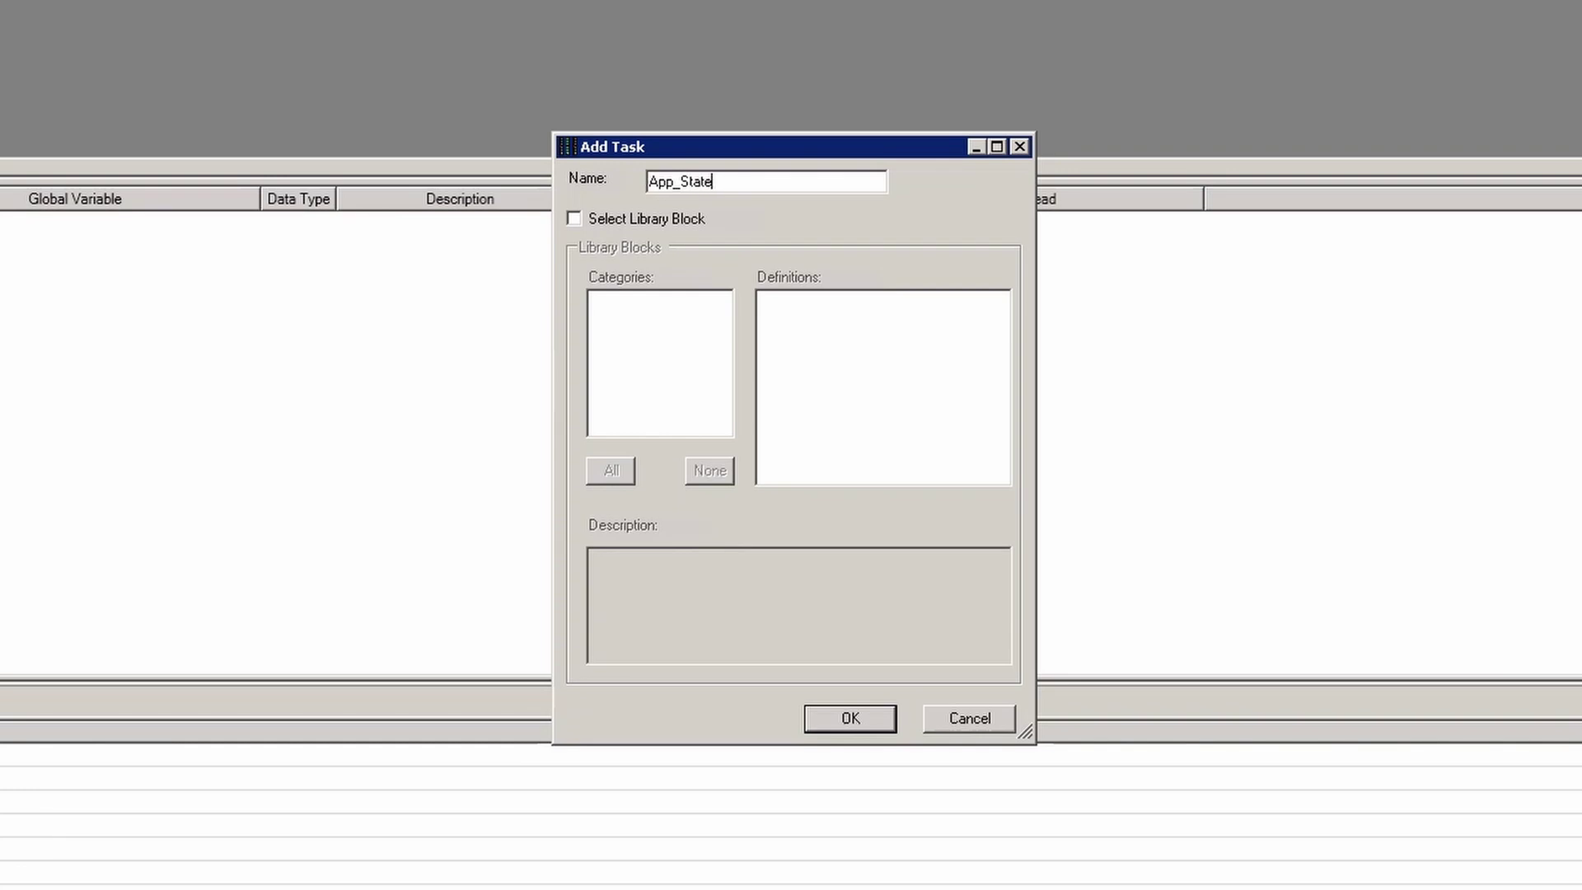
{"action": "key", "text": "Return"}
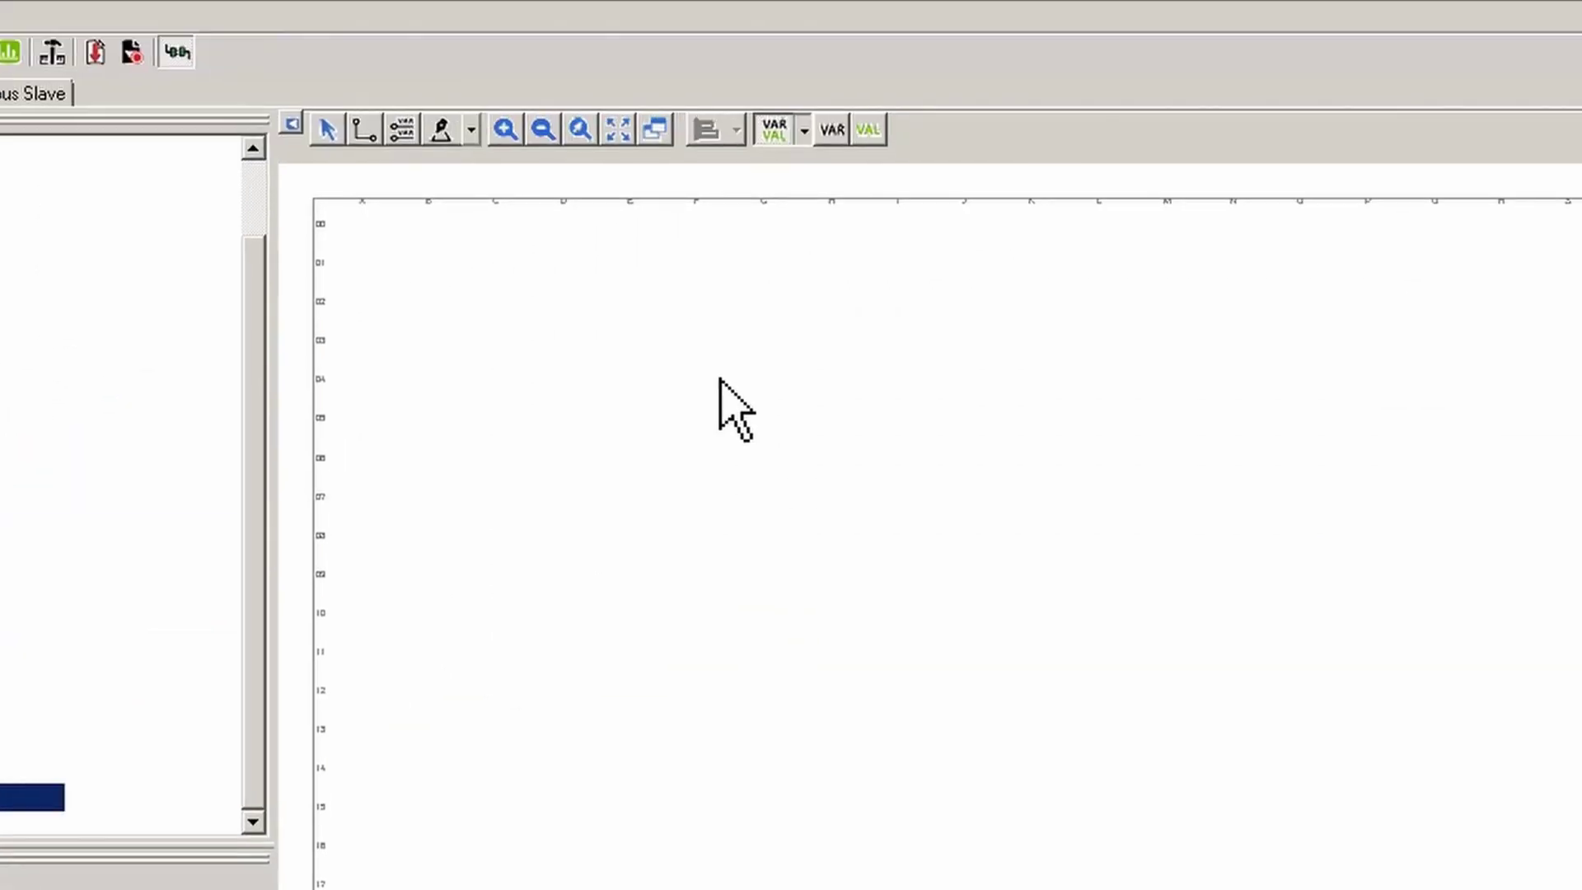
Step: In manual layout, place an APP_STATE block and a MOVE block wired to its DOWNLOAD_OK input
{"action": "left_click", "coordinate": [403, 130]}
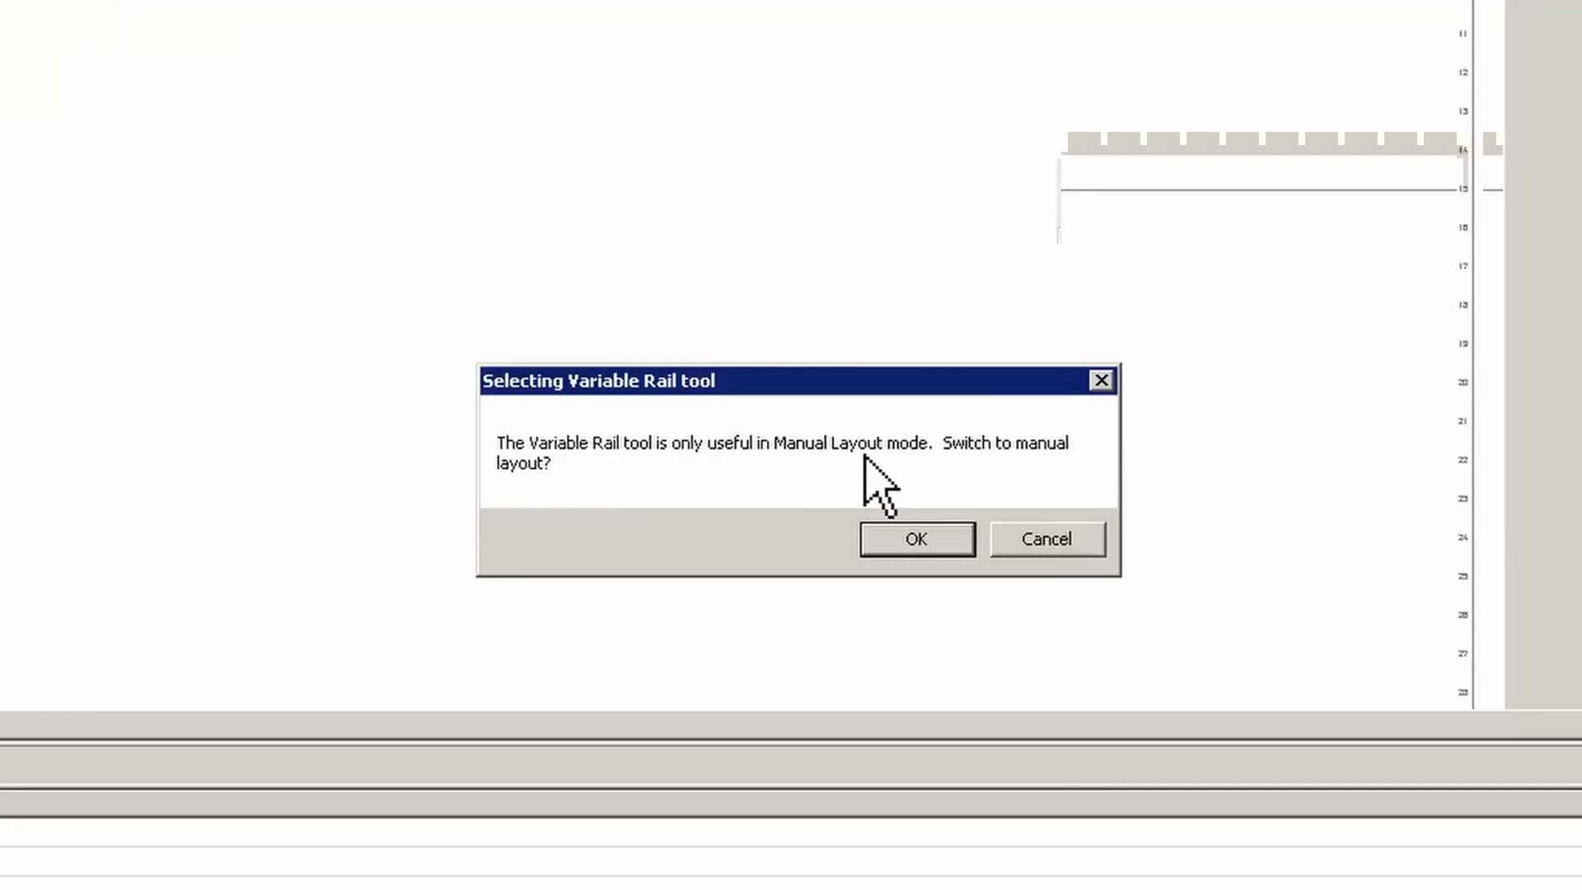
{"action": "left_click", "coordinate": [901, 536]}
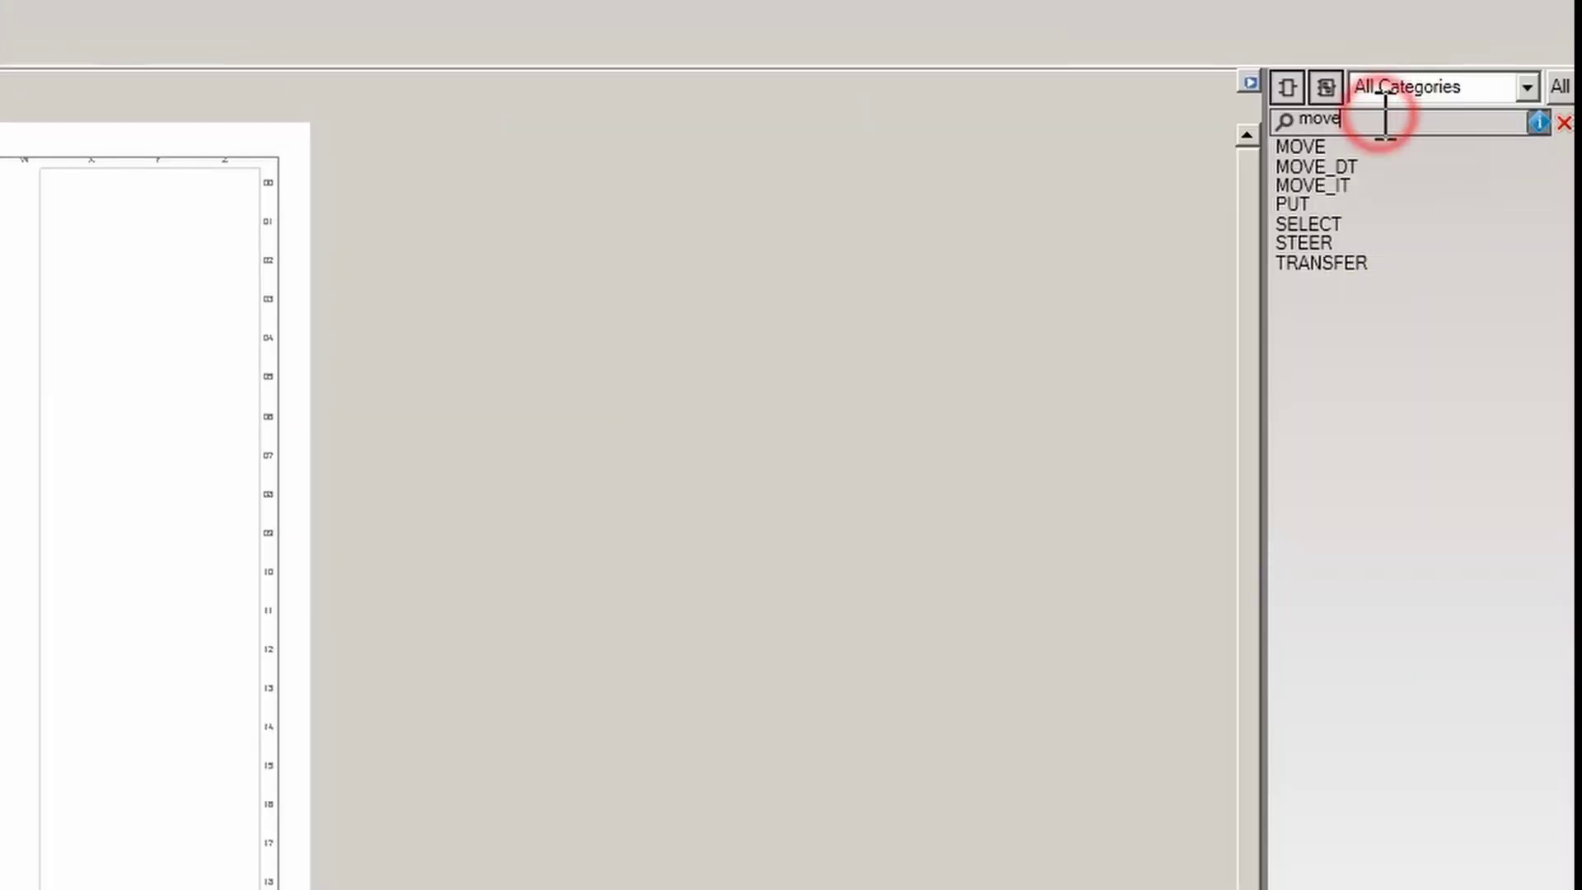
{"action": "key", "text": "BackSpace"}
{"action": "key", "text": "BackSpace"}
{"action": "key", "text": "BackSpace"}
{"action": "key", "text": "BackSpace"}
{"action": "type", "text": "app_st"}
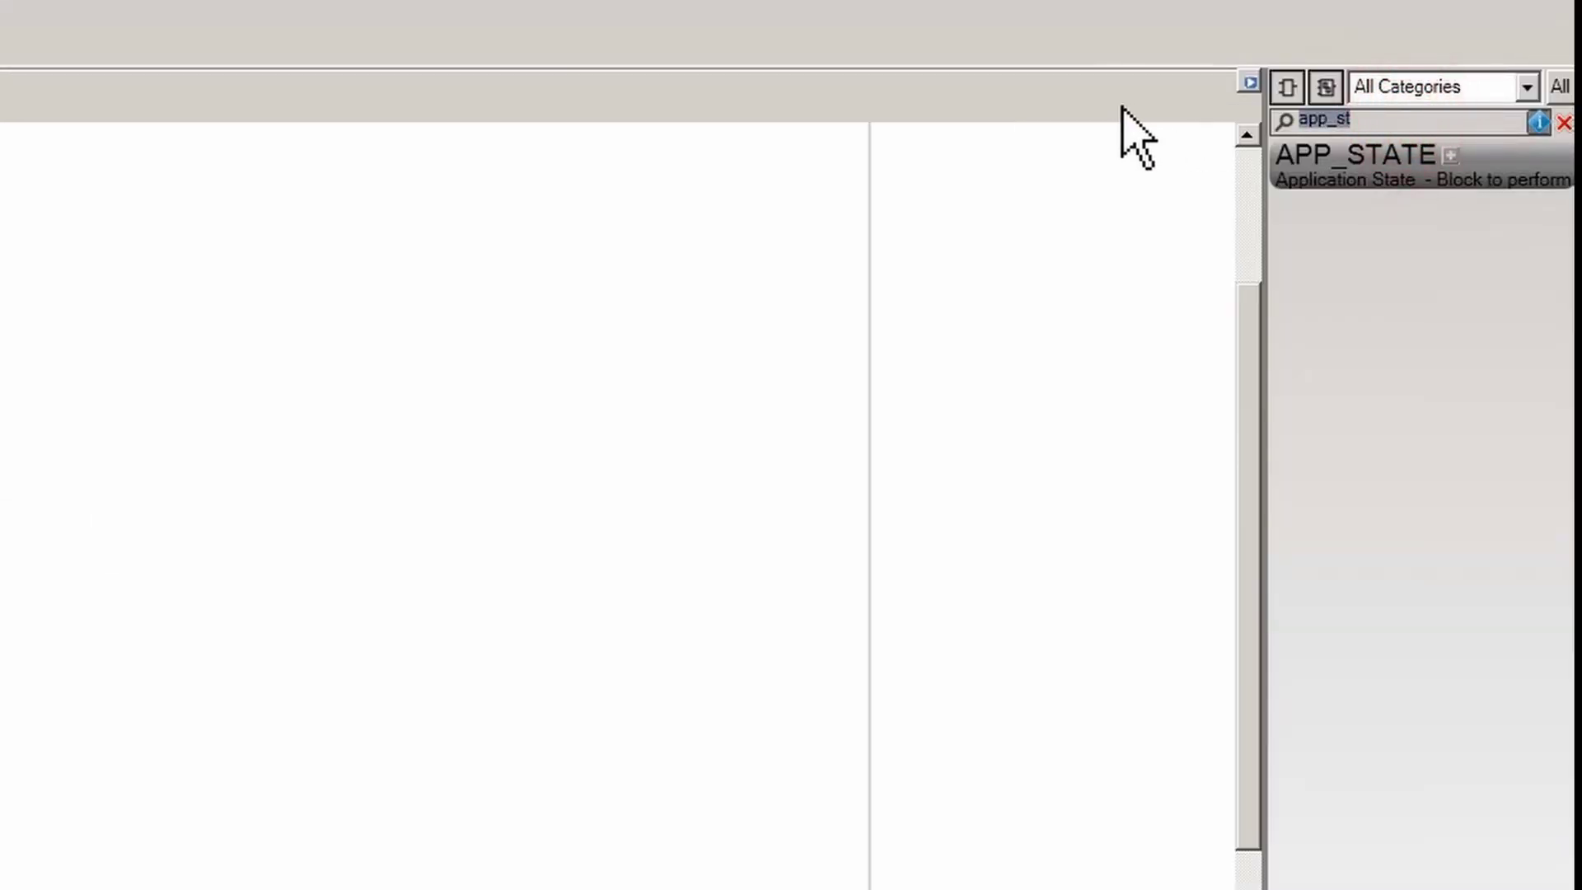
{"action": "type", "text": "move"}
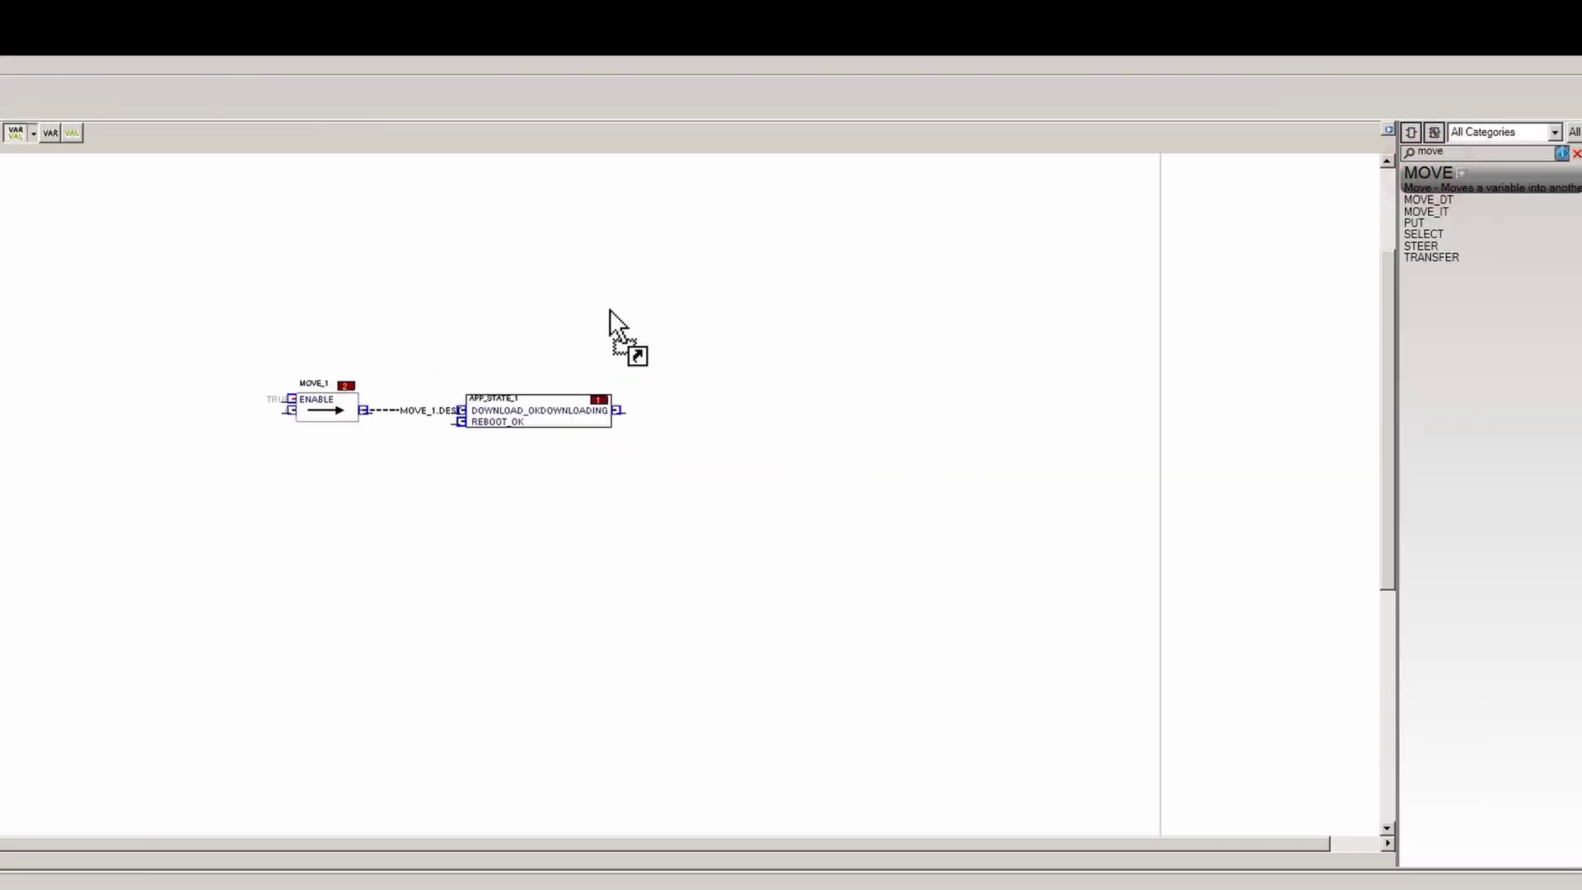
Step: Add a MOVE_2 block wired to REBOOT_OK and tidy both MOVE blocks and wires leftward
{"action": "key", "text": "ctrl+v"}
{"action": "left_click_drag", "start_coordinate": [358, 461], "coordinate": [462, 422]}
{"action": "left_click", "coordinate": [50, 133]}
{"action": "left_click_drag", "start_coordinate": [573, 355], "coordinate": [670, 483]}
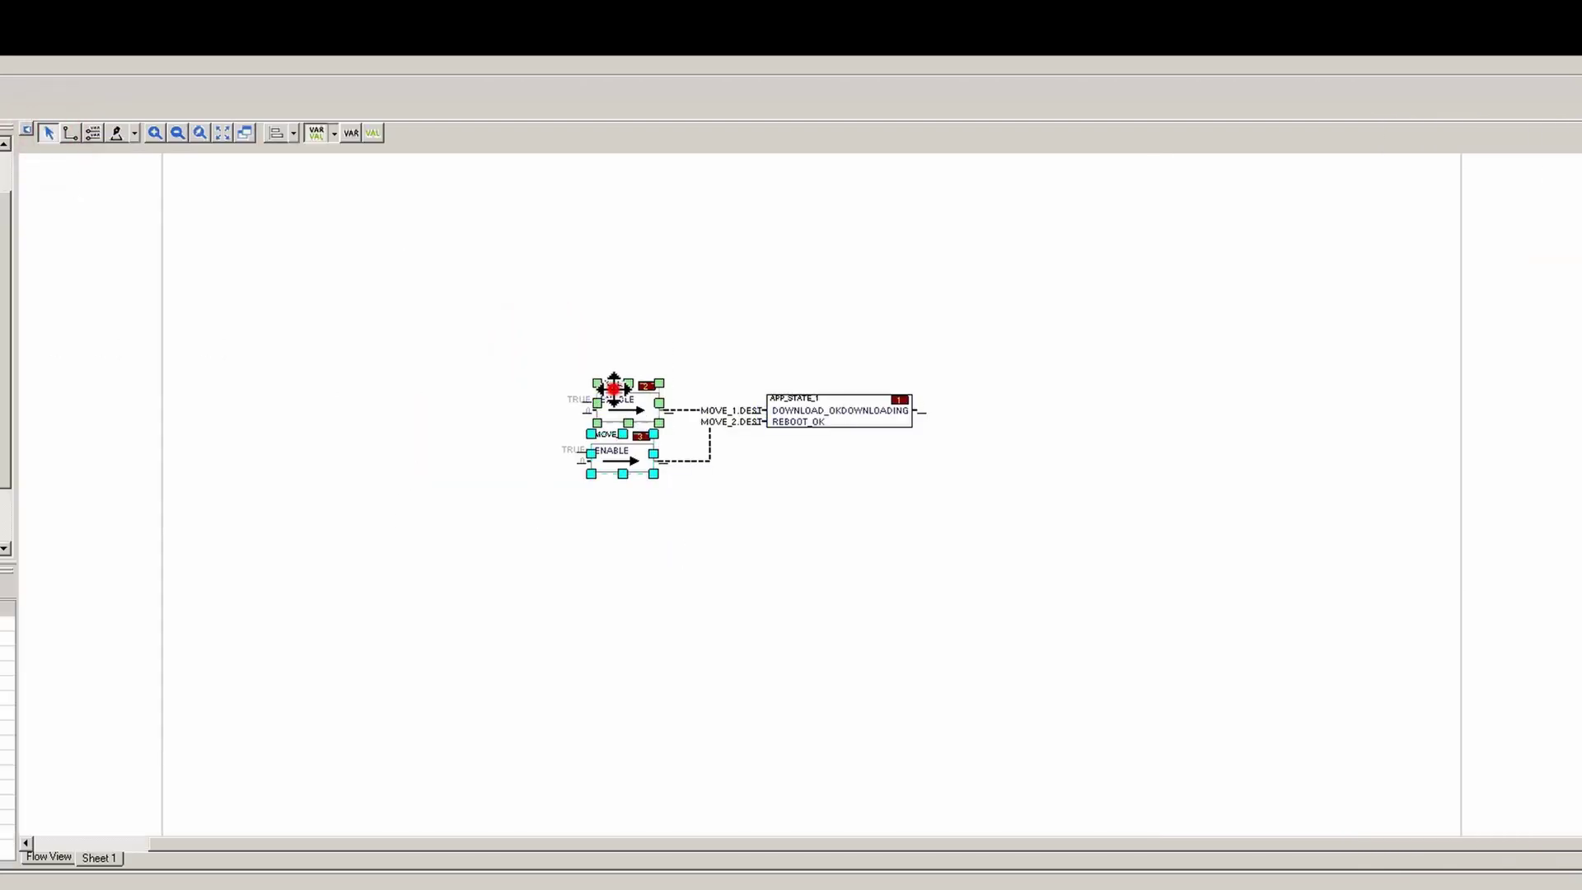
{"action": "left_click_drag", "start_coordinate": [614, 388], "coordinate": [511, 384]}
{"action": "left_click", "coordinate": [710, 452]}
{"action": "left_click_drag", "start_coordinate": [710, 453], "coordinate": [631, 445]}
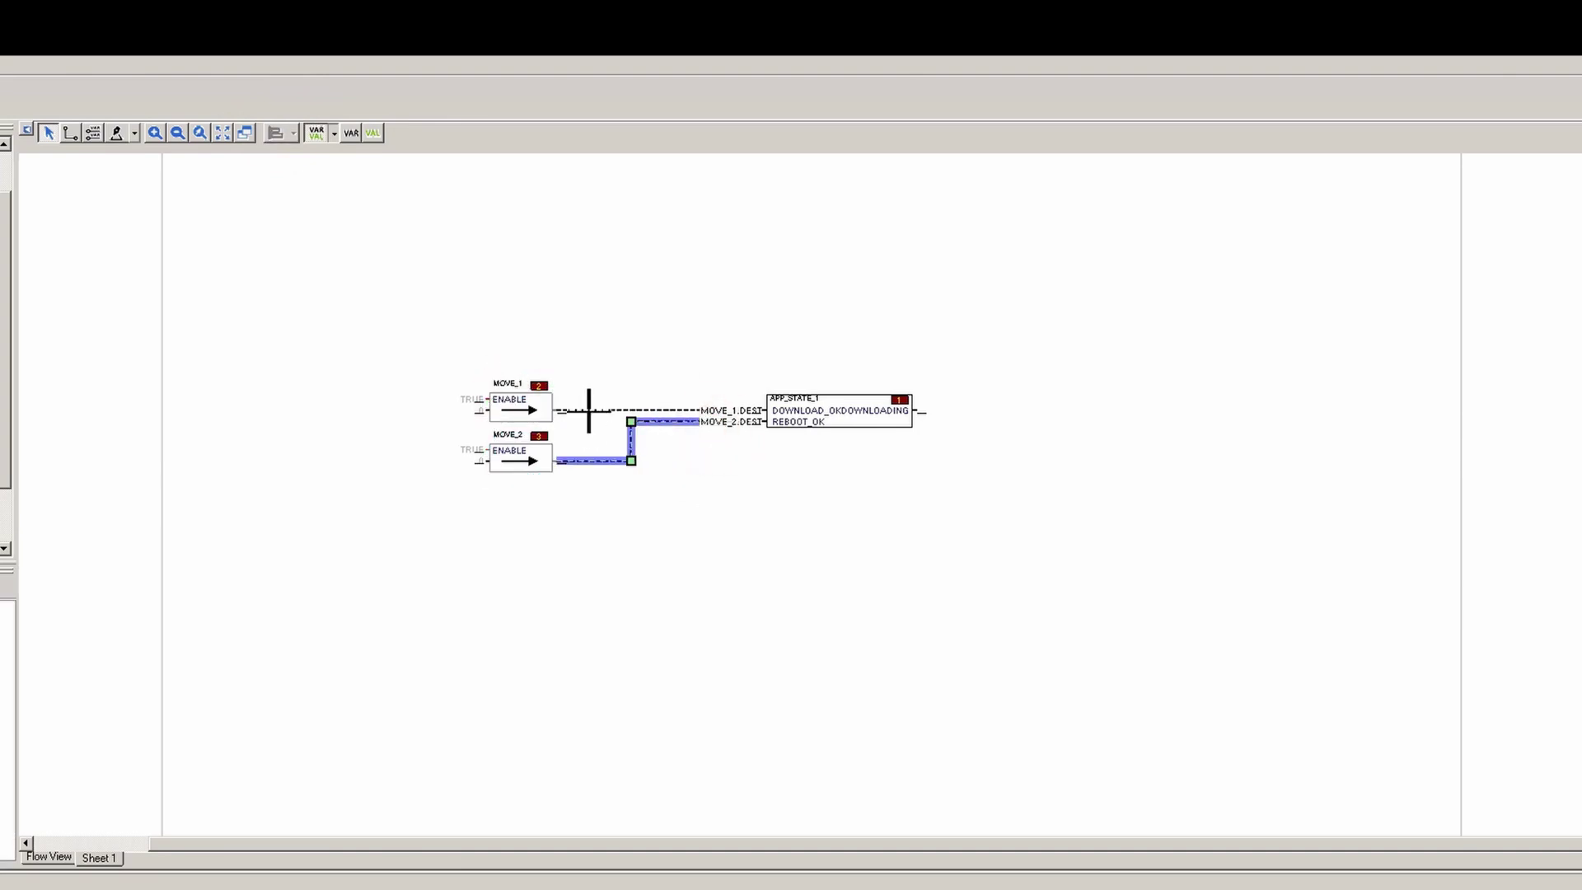
Step: Set MOVE_1's ENABLE to True (Immediate) and its SRC to 1
{"action": "double_click", "coordinate": [518, 394]}
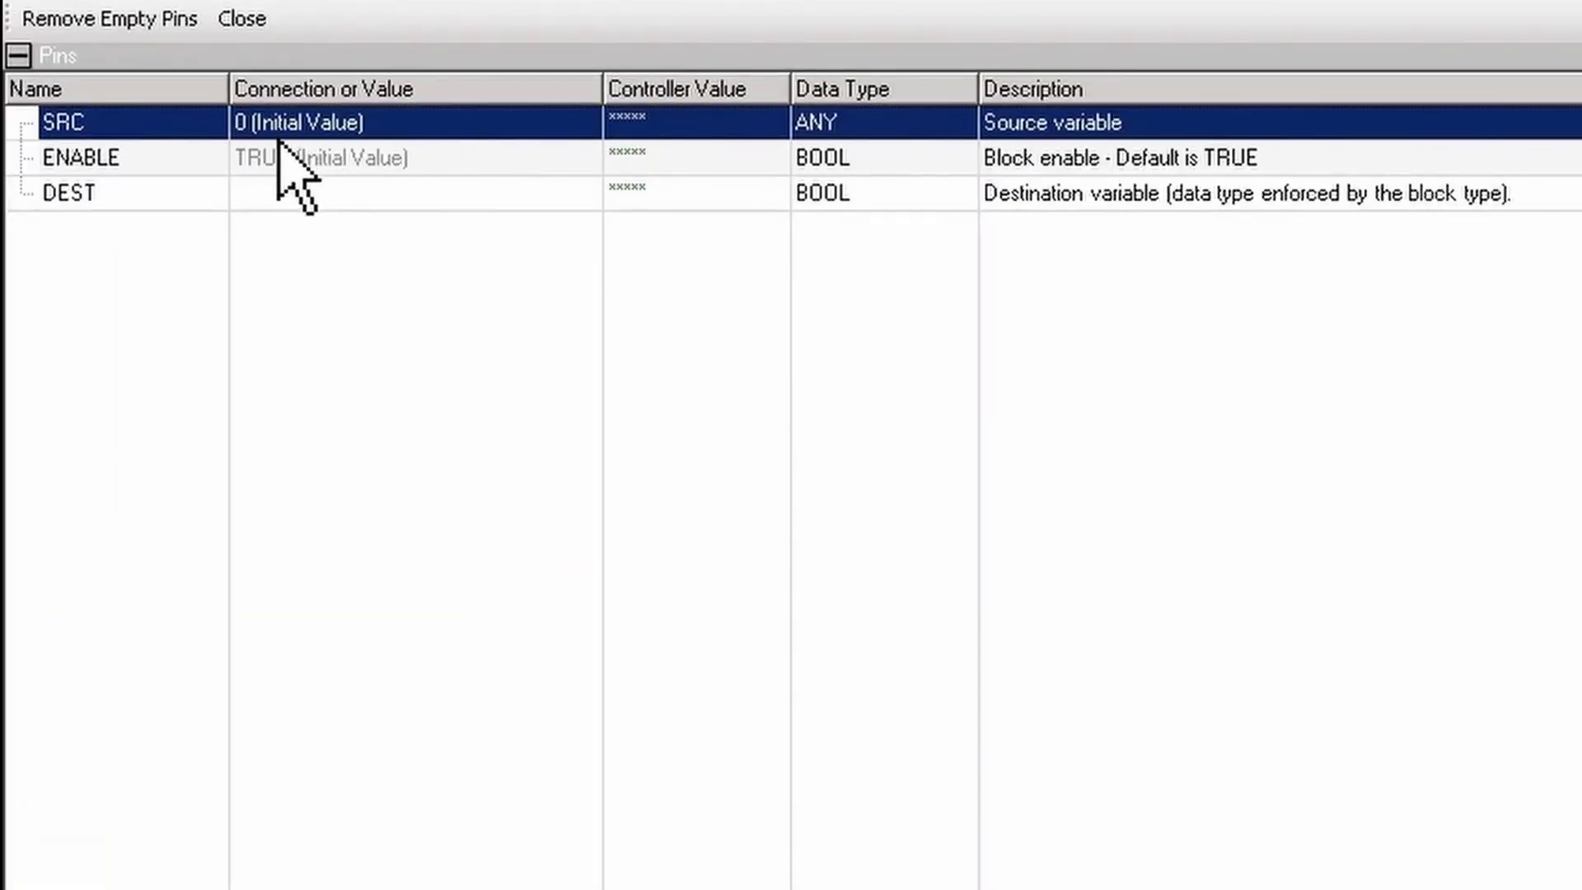
{"action": "left_click", "coordinate": [536, 159]}
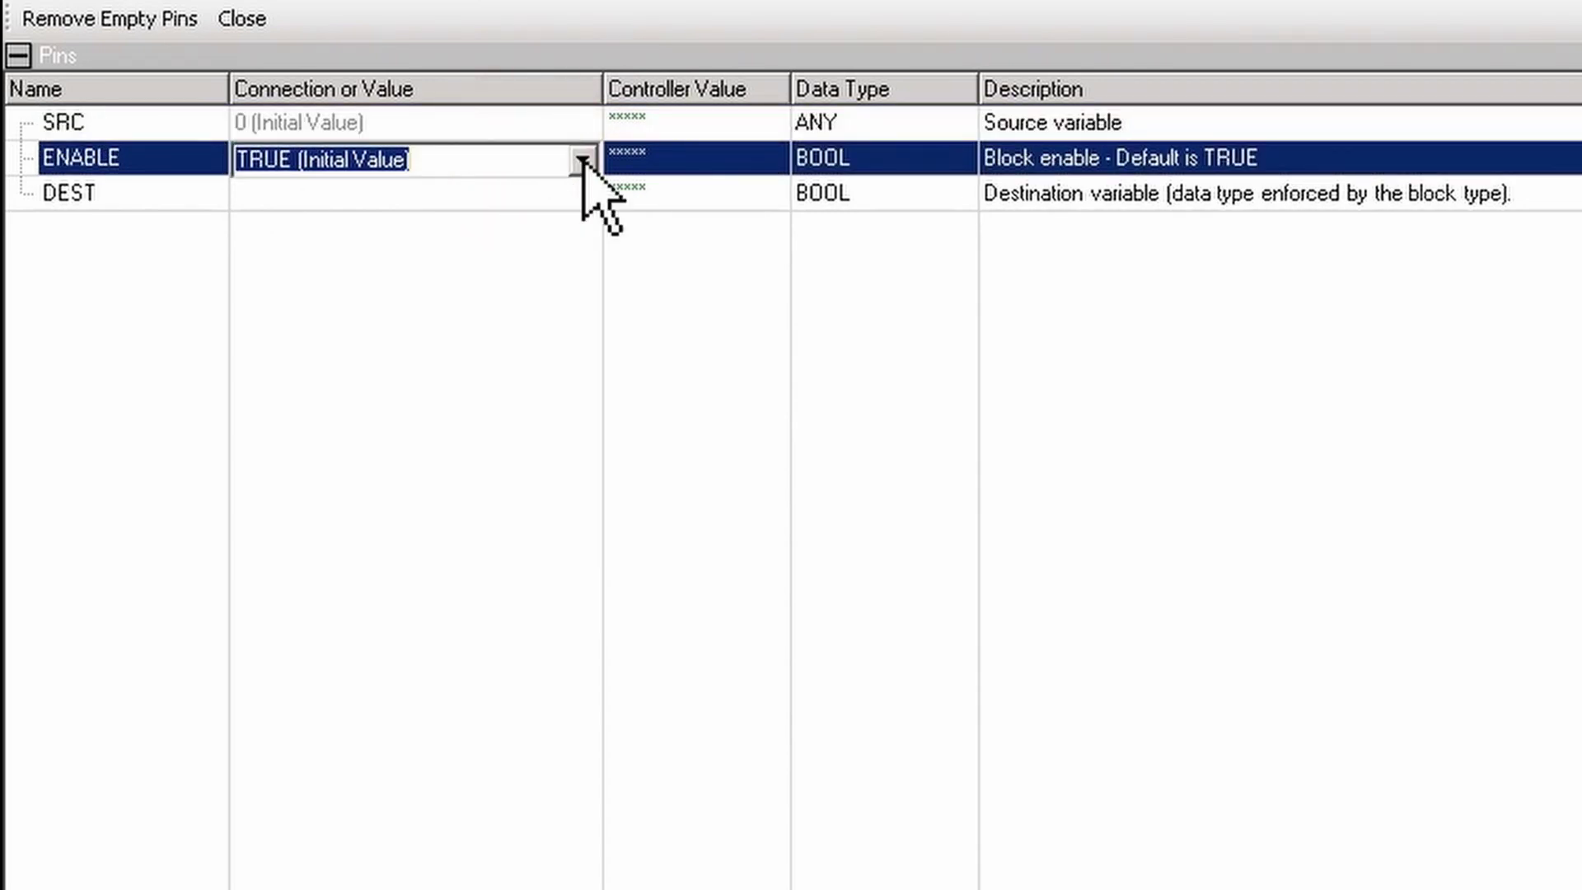
{"action": "left_click", "coordinate": [583, 161]}
{"action": "left_click", "coordinate": [363, 241]}
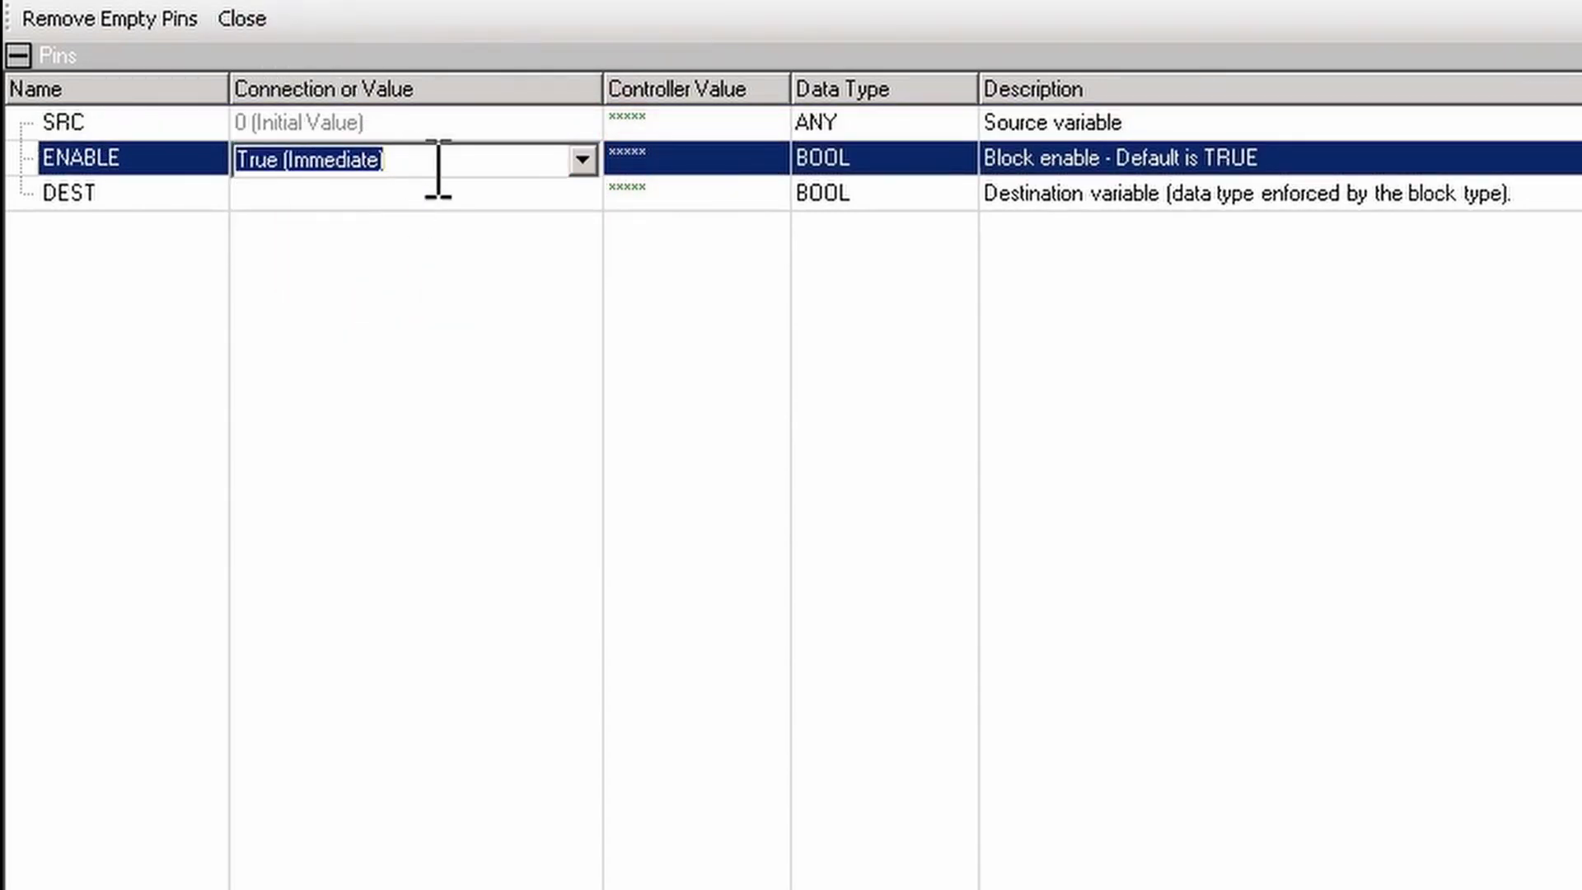
{"action": "left_click", "coordinate": [516, 119]}
{"action": "left_click", "coordinate": [581, 122]}
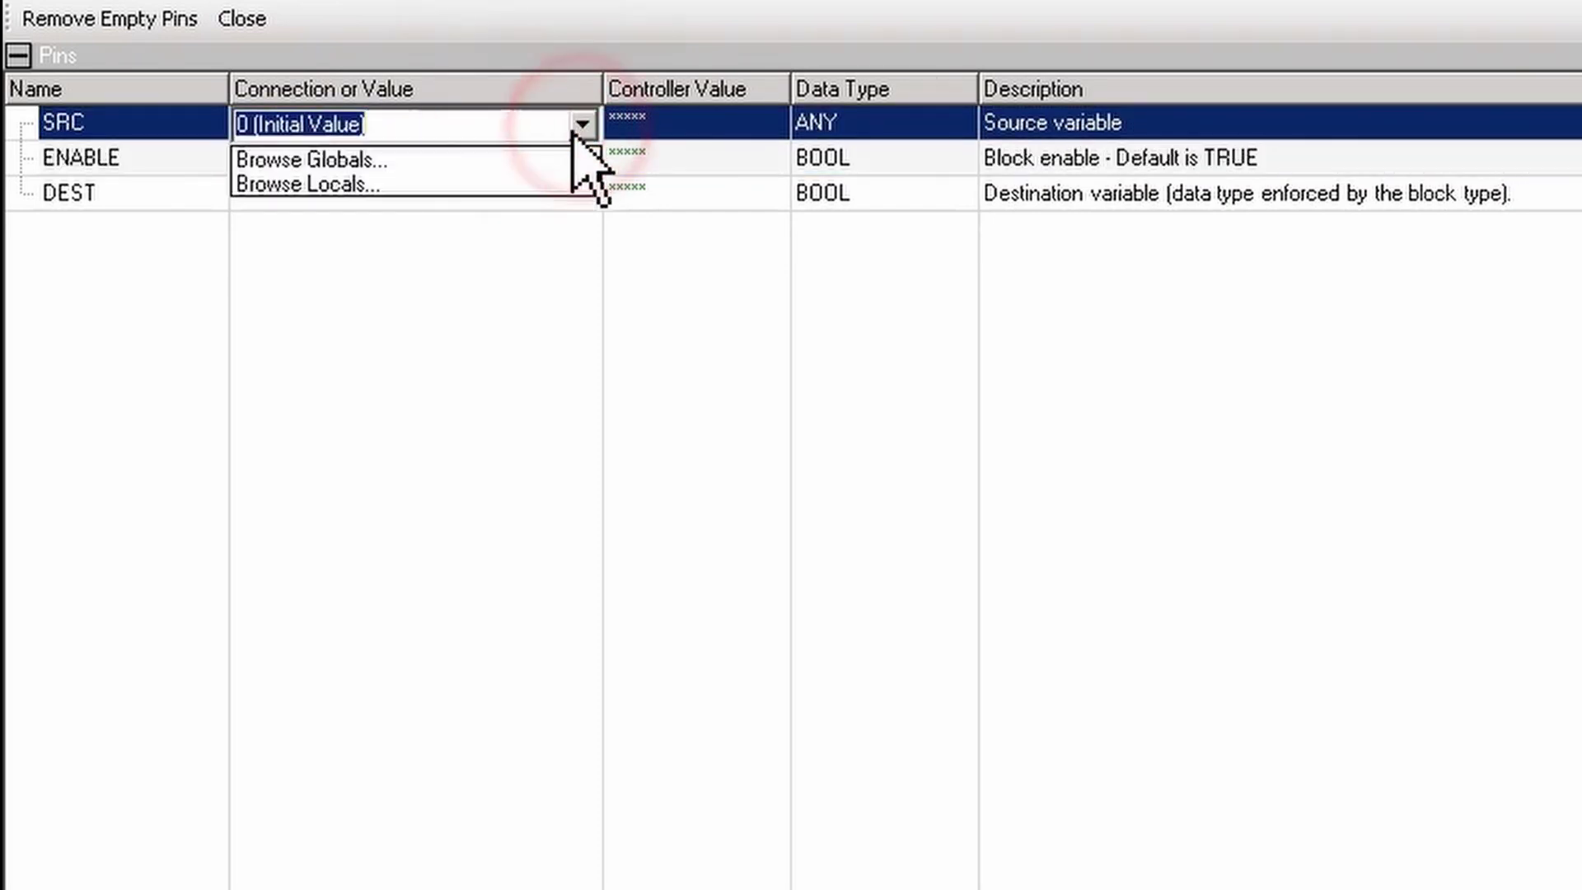
{"action": "left_click", "coordinate": [487, 123]}
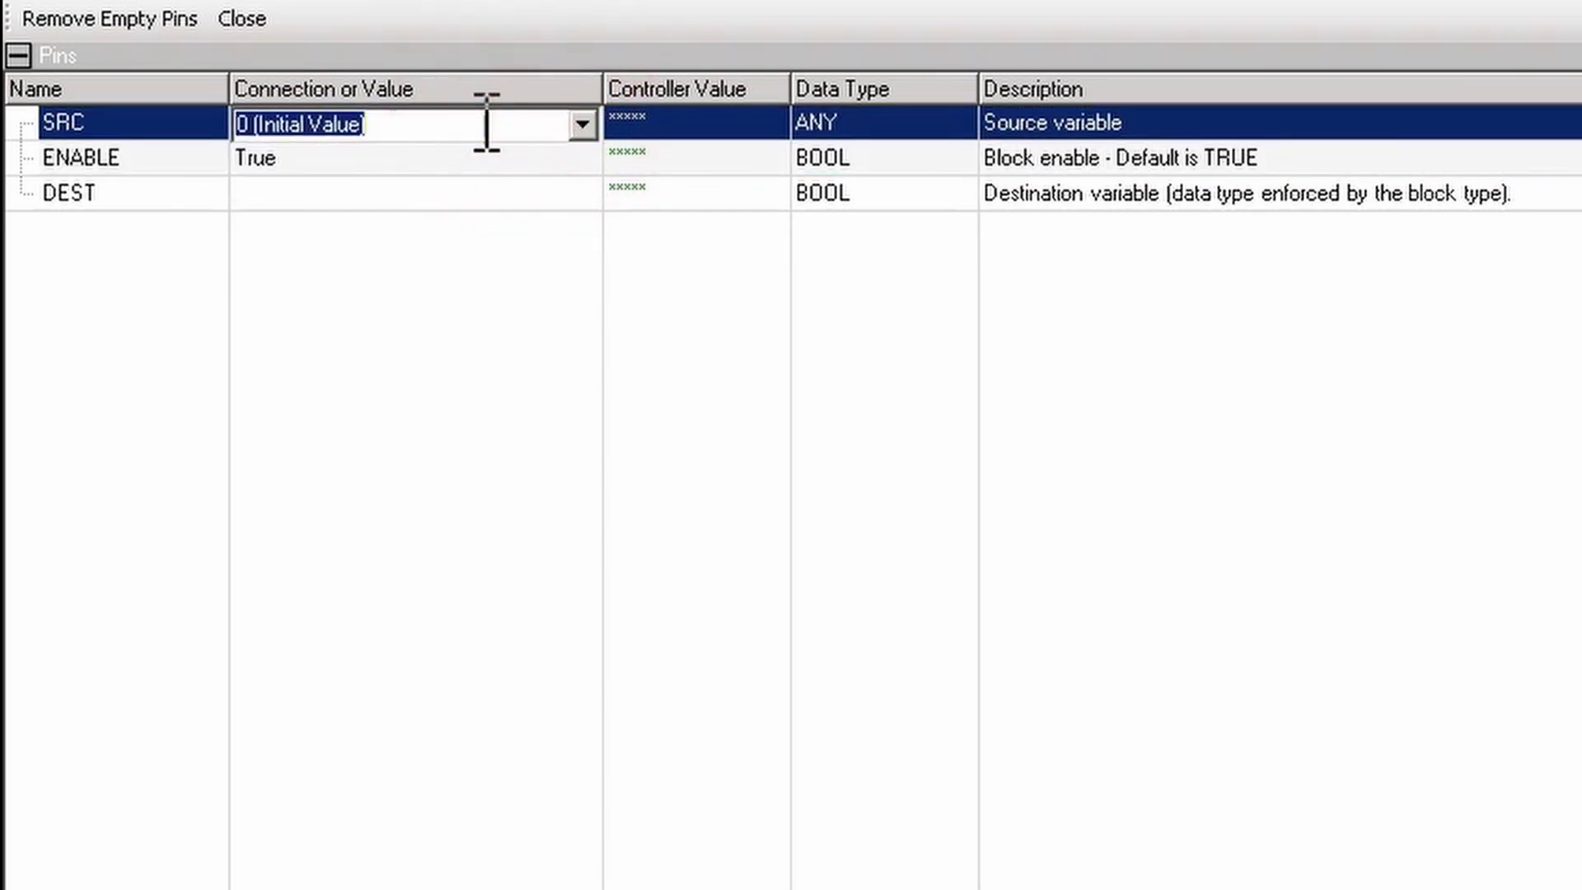
{"action": "type", "text": "1"}
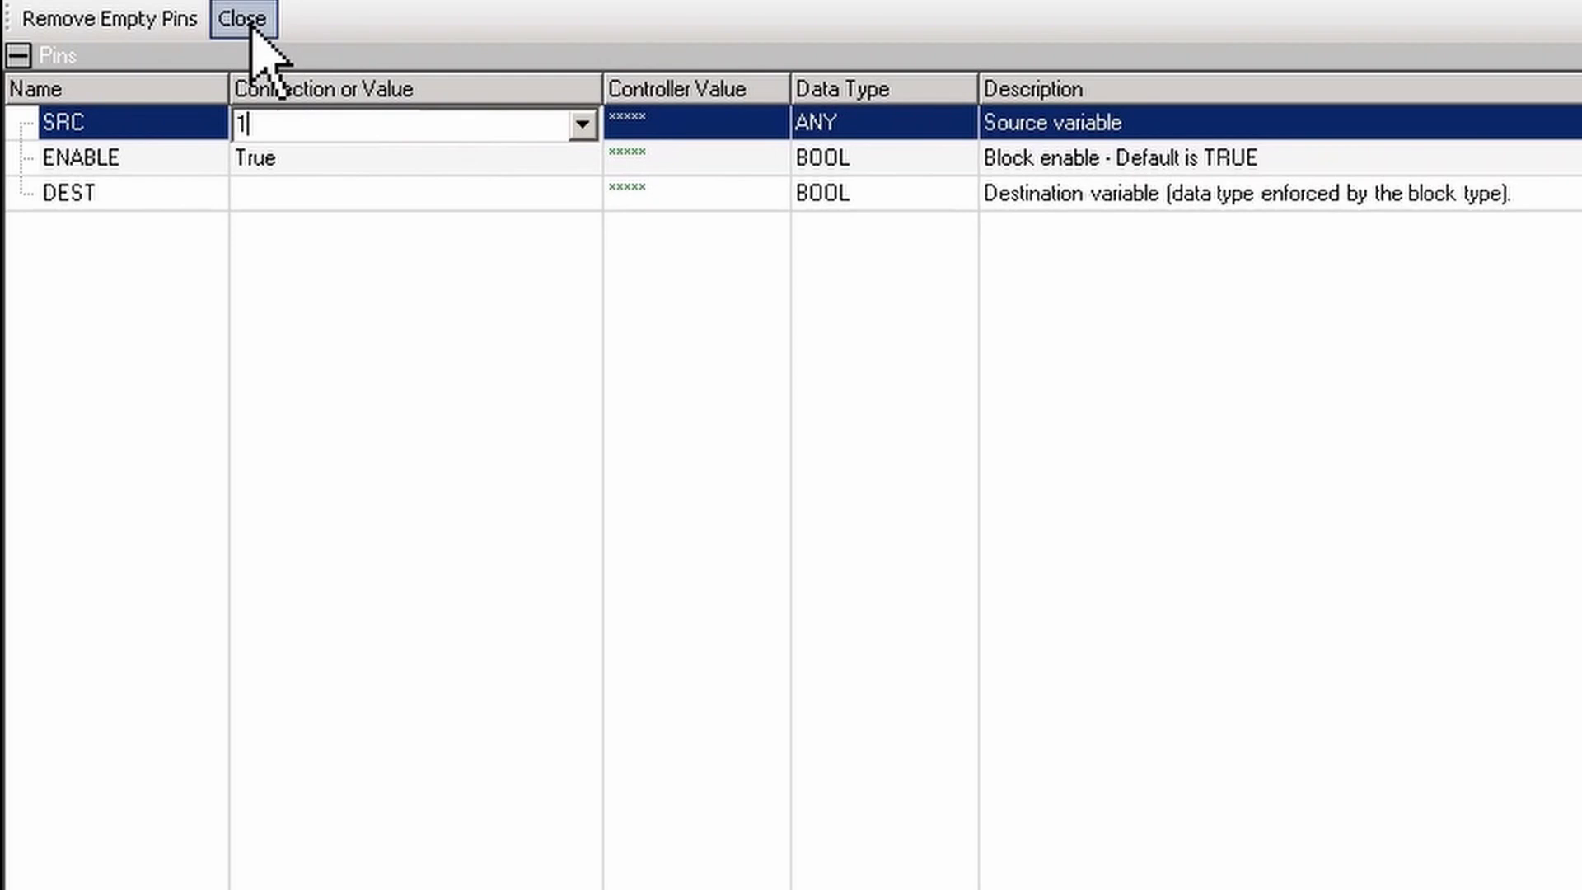
{"action": "left_click", "coordinate": [253, 18]}
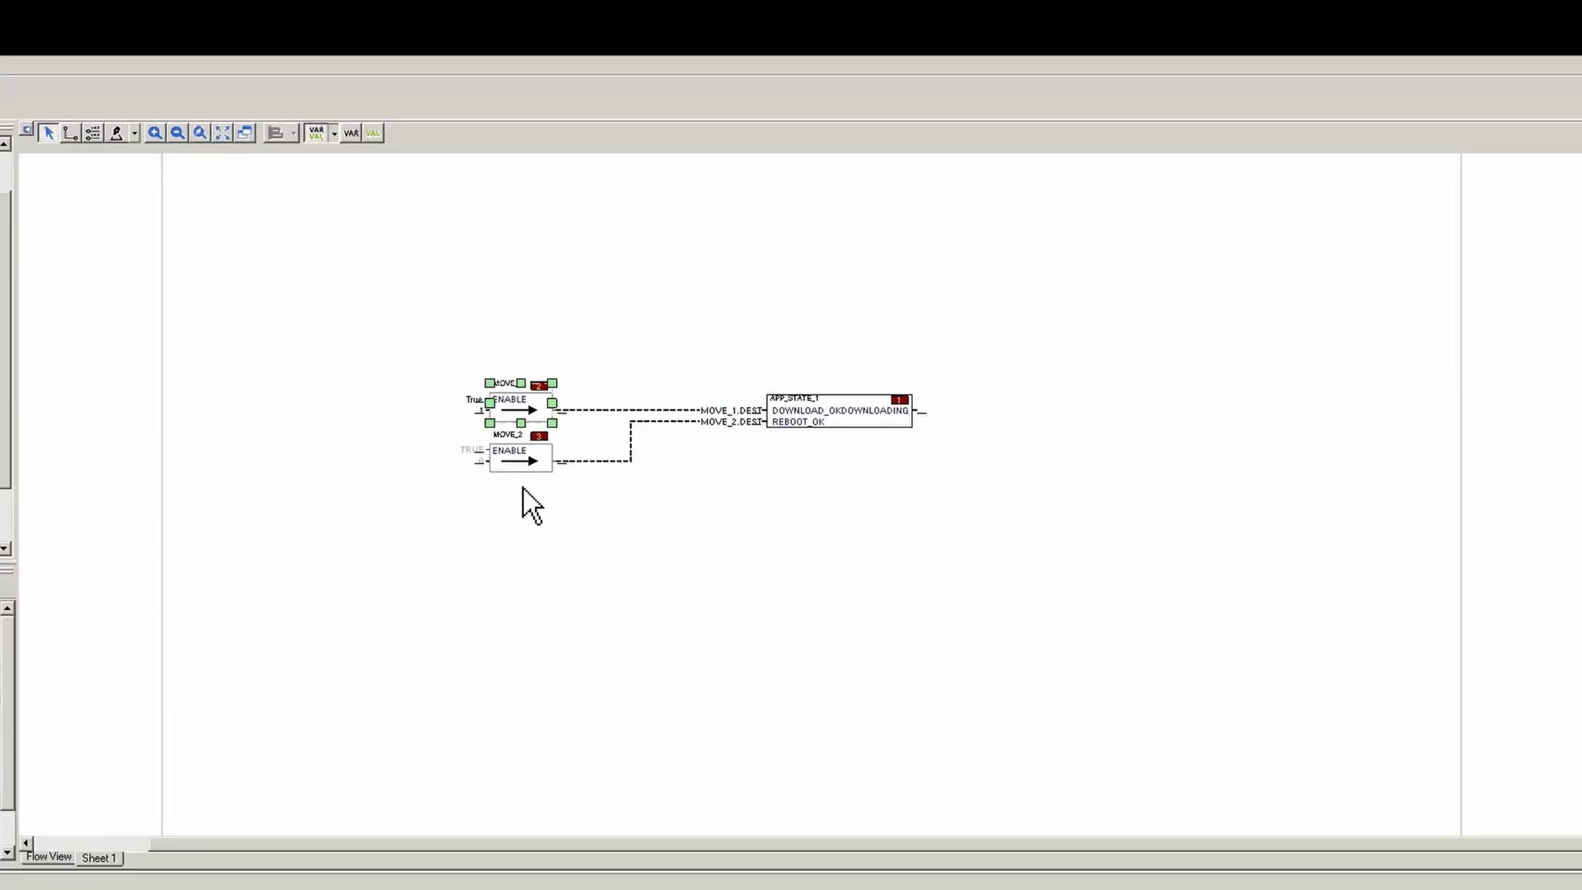
{"action": "left_click", "coordinate": [523, 488]}
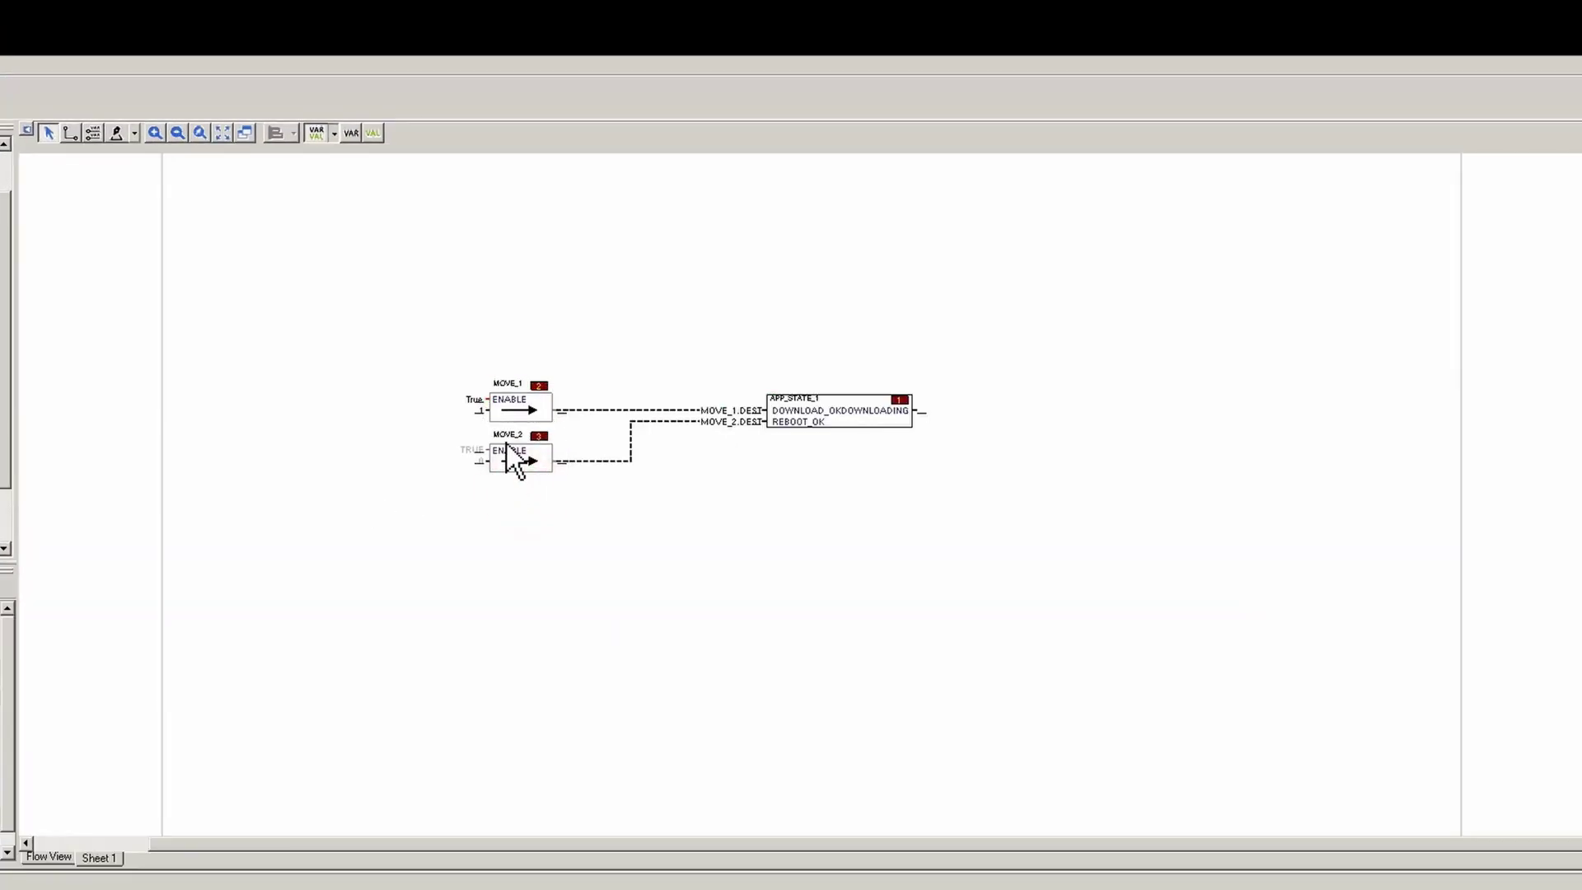
Step: Set MOVE_2's ENABLE to True (Immediate) and SRC to 0, then build the application
{"action": "double_click", "coordinate": [508, 437]}
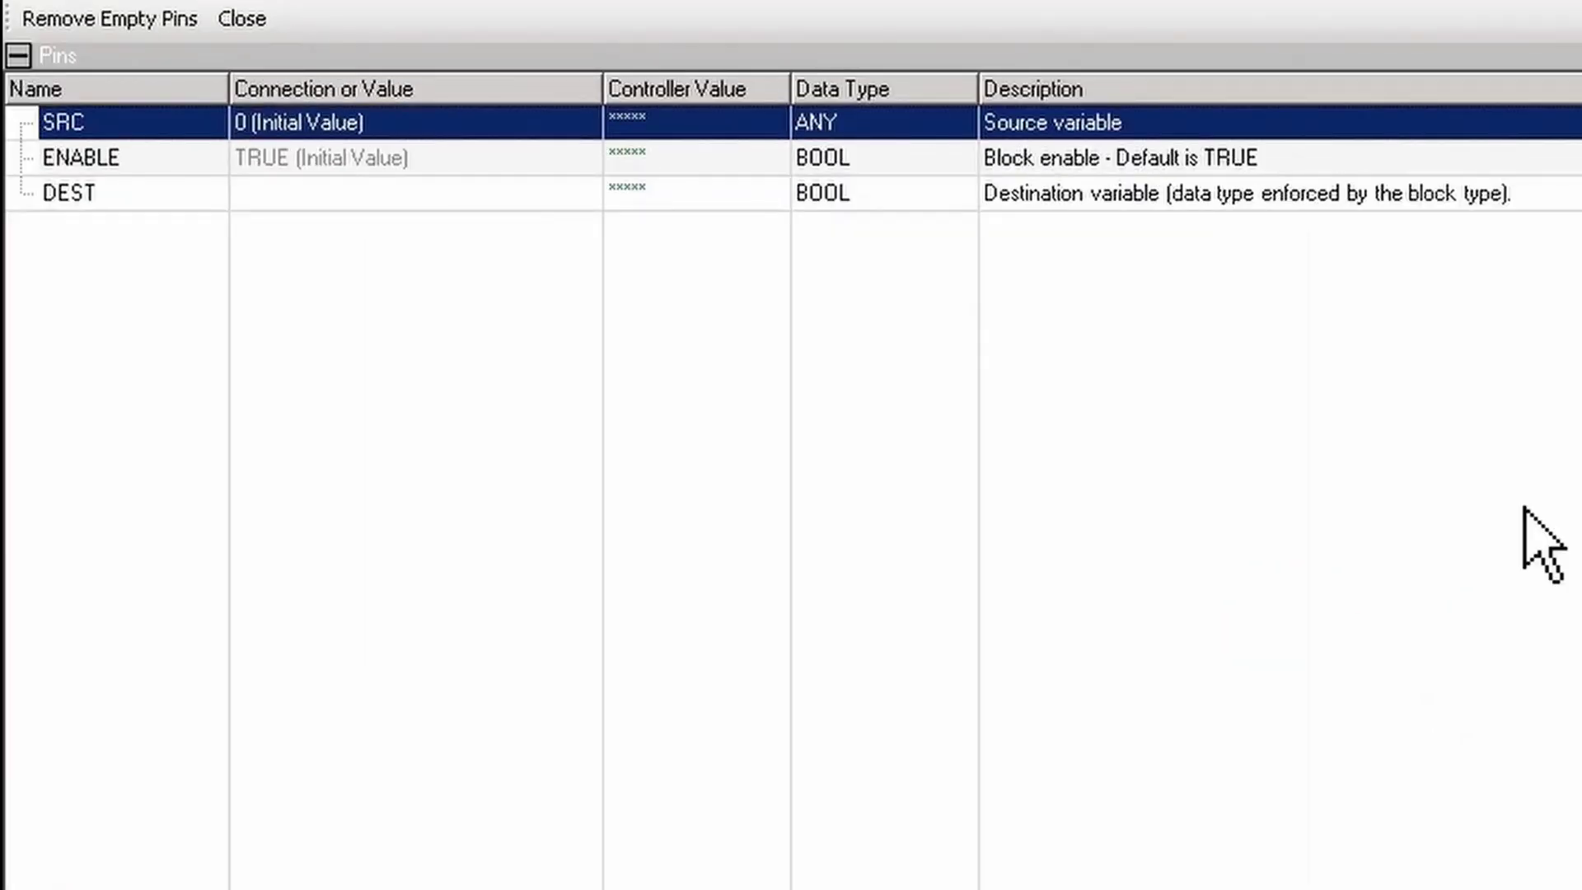
{"action": "left_click", "coordinate": [651, 12]}
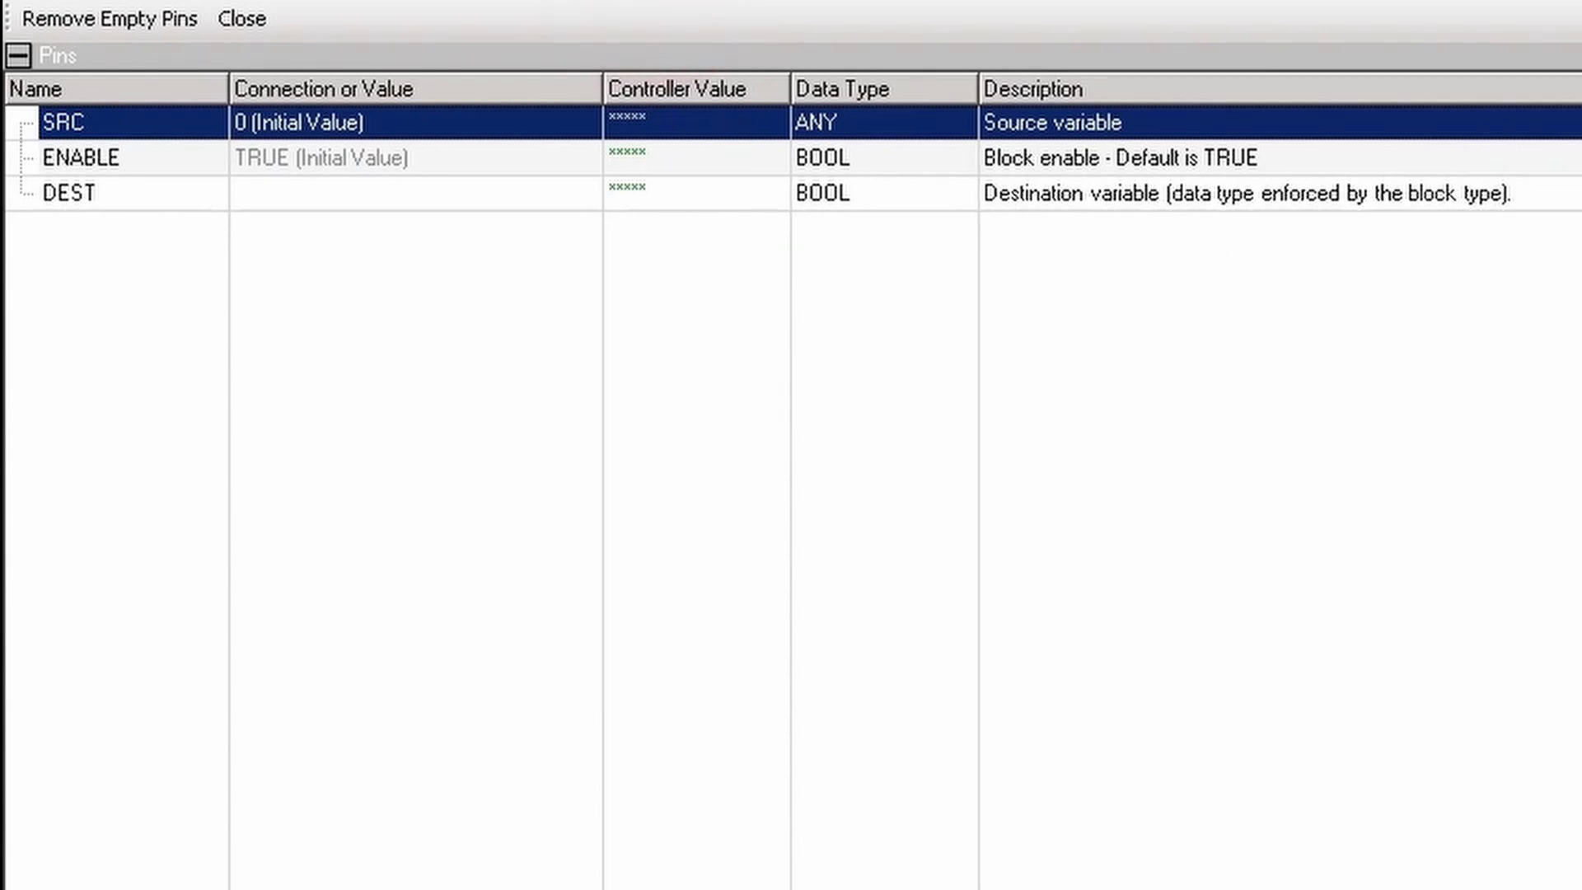
{"action": "left_click", "coordinate": [393, 156]}
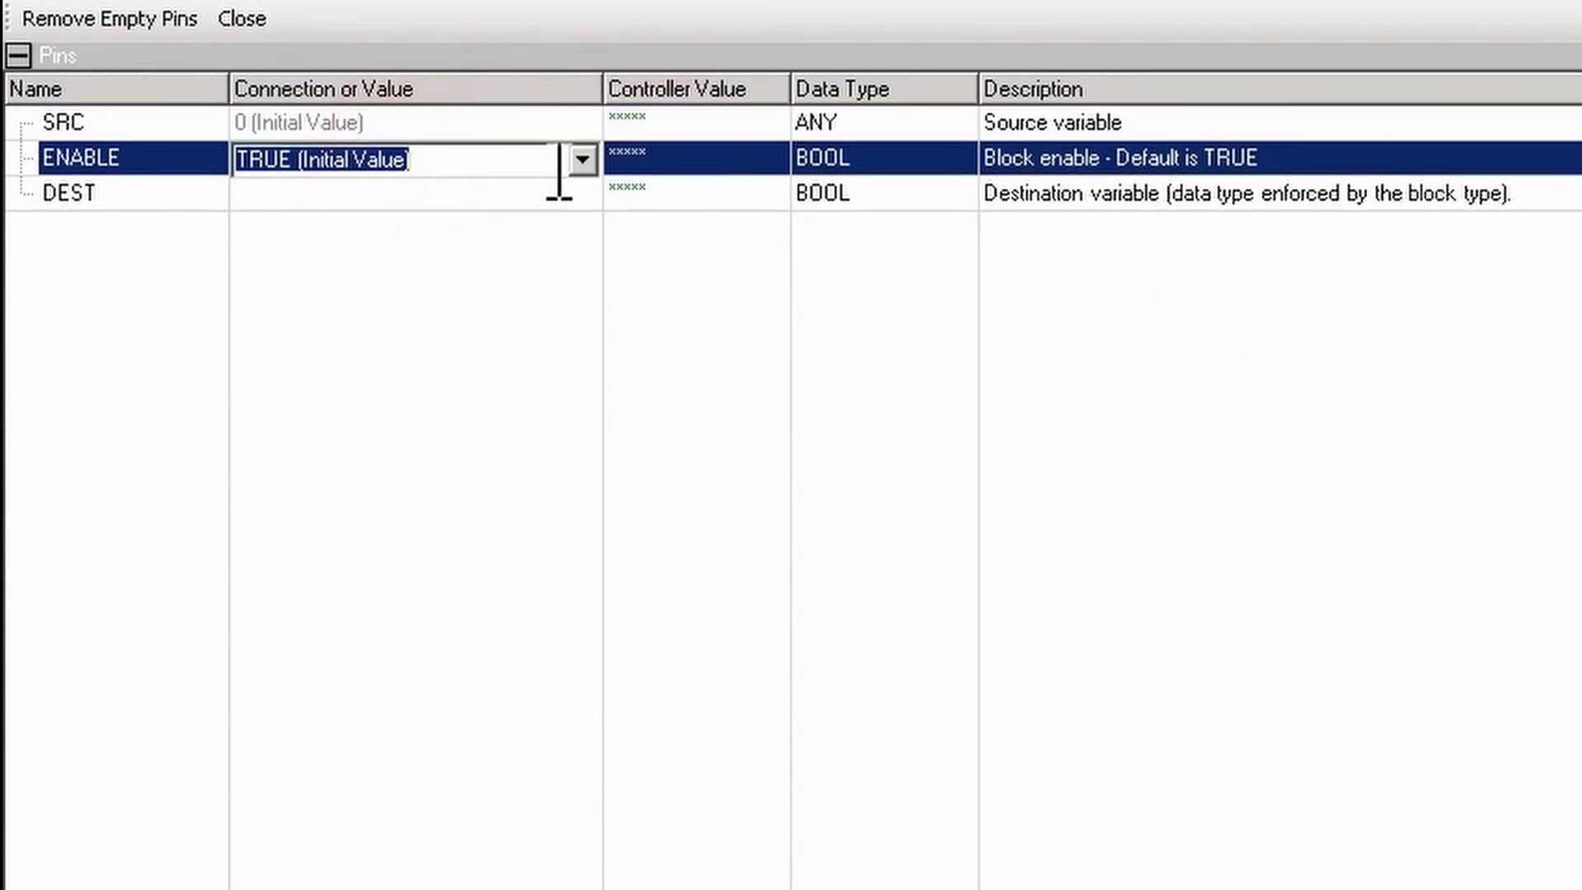
{"action": "left_click", "coordinate": [582, 159]}
{"action": "left_click", "coordinate": [379, 245]}
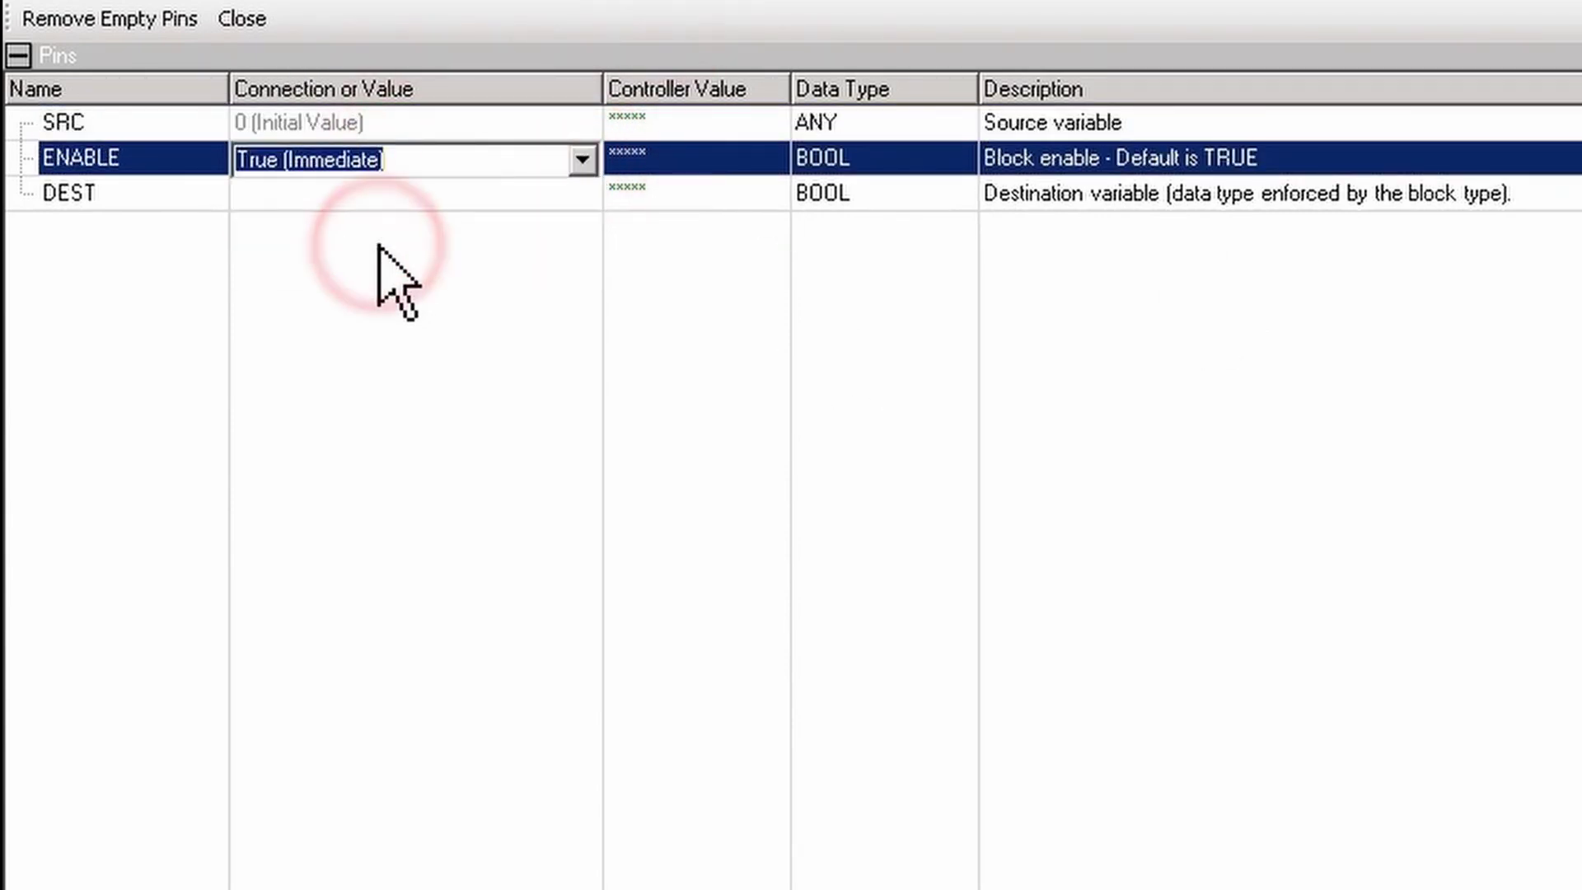
{"action": "left_click", "coordinate": [439, 125]}
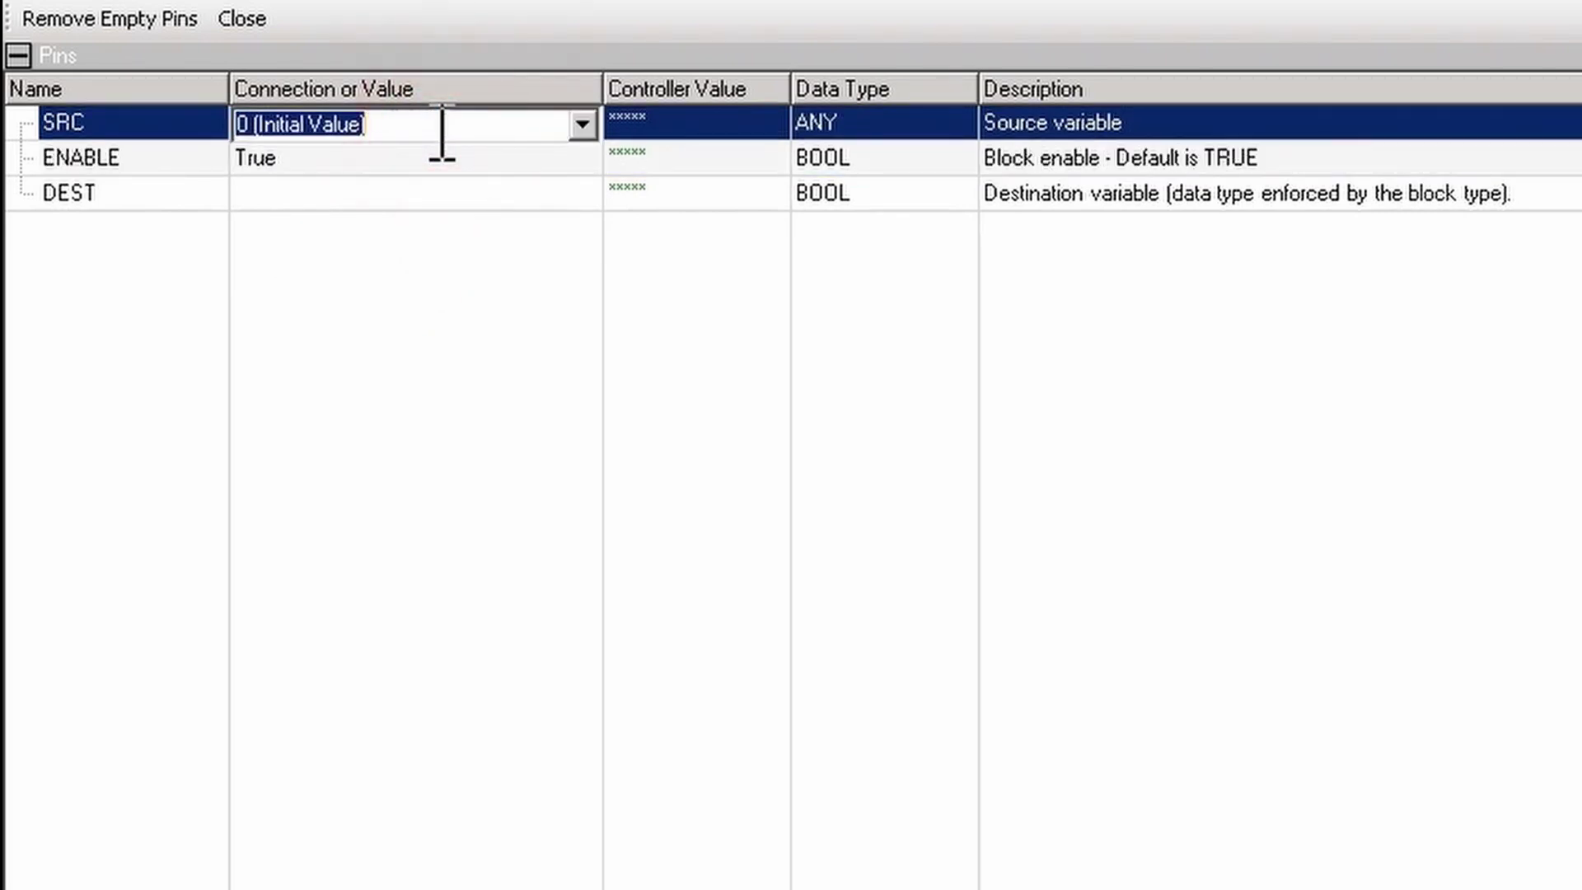
{"action": "type", "text": "0"}
{"action": "left_click", "coordinate": [241, 18]}
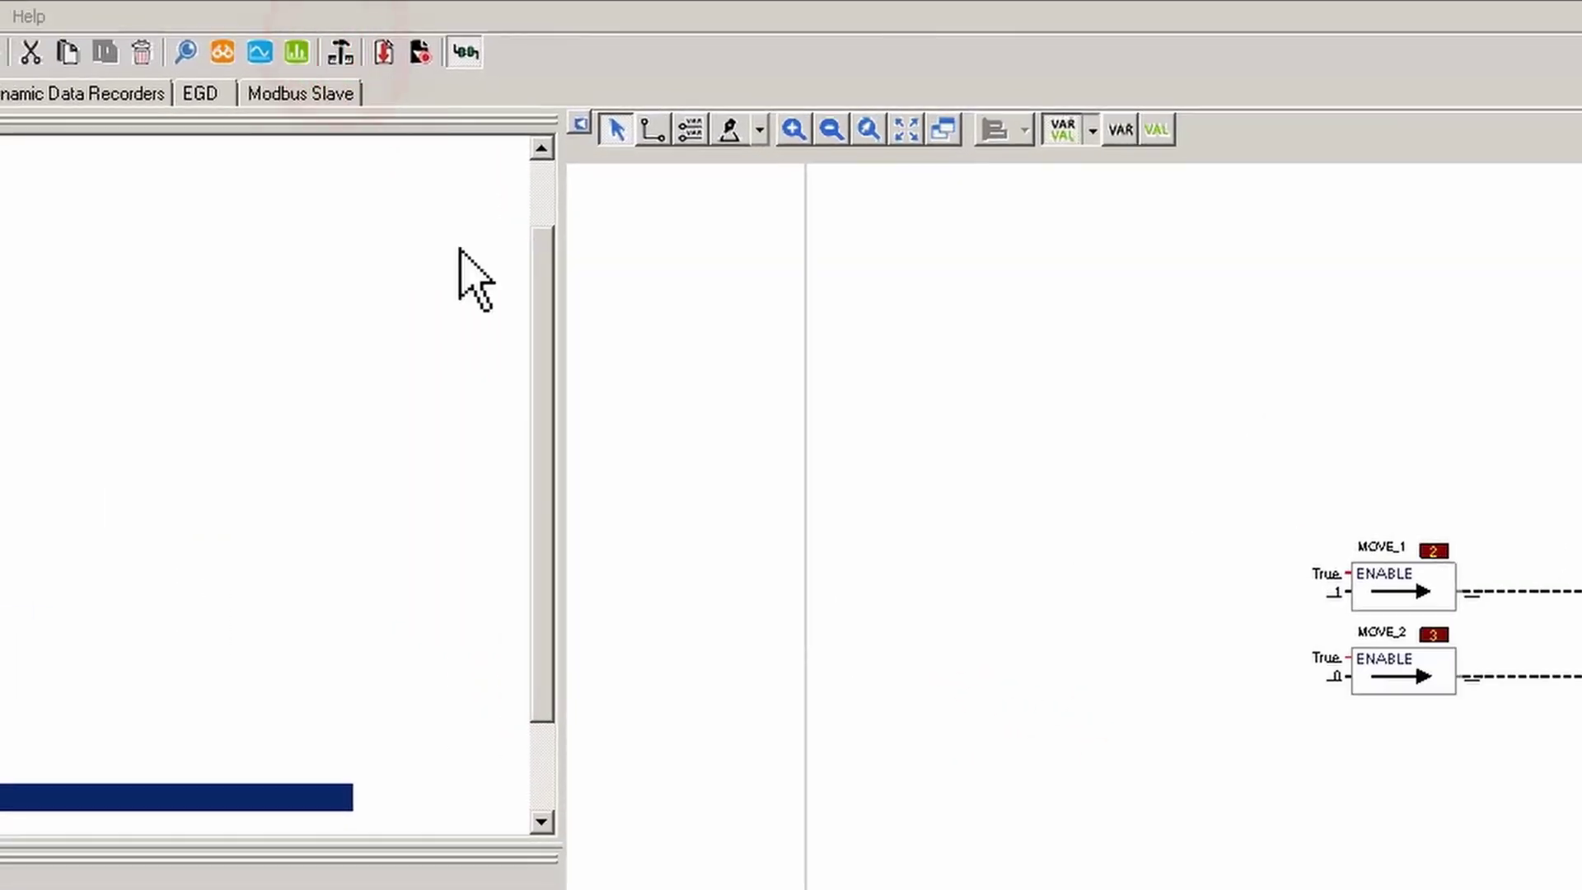
{"action": "left_click", "coordinate": [341, 58]}
{"action": "left_click", "coordinate": [1406, 513]}
{"action": "left_click", "coordinate": [1356, 203]}
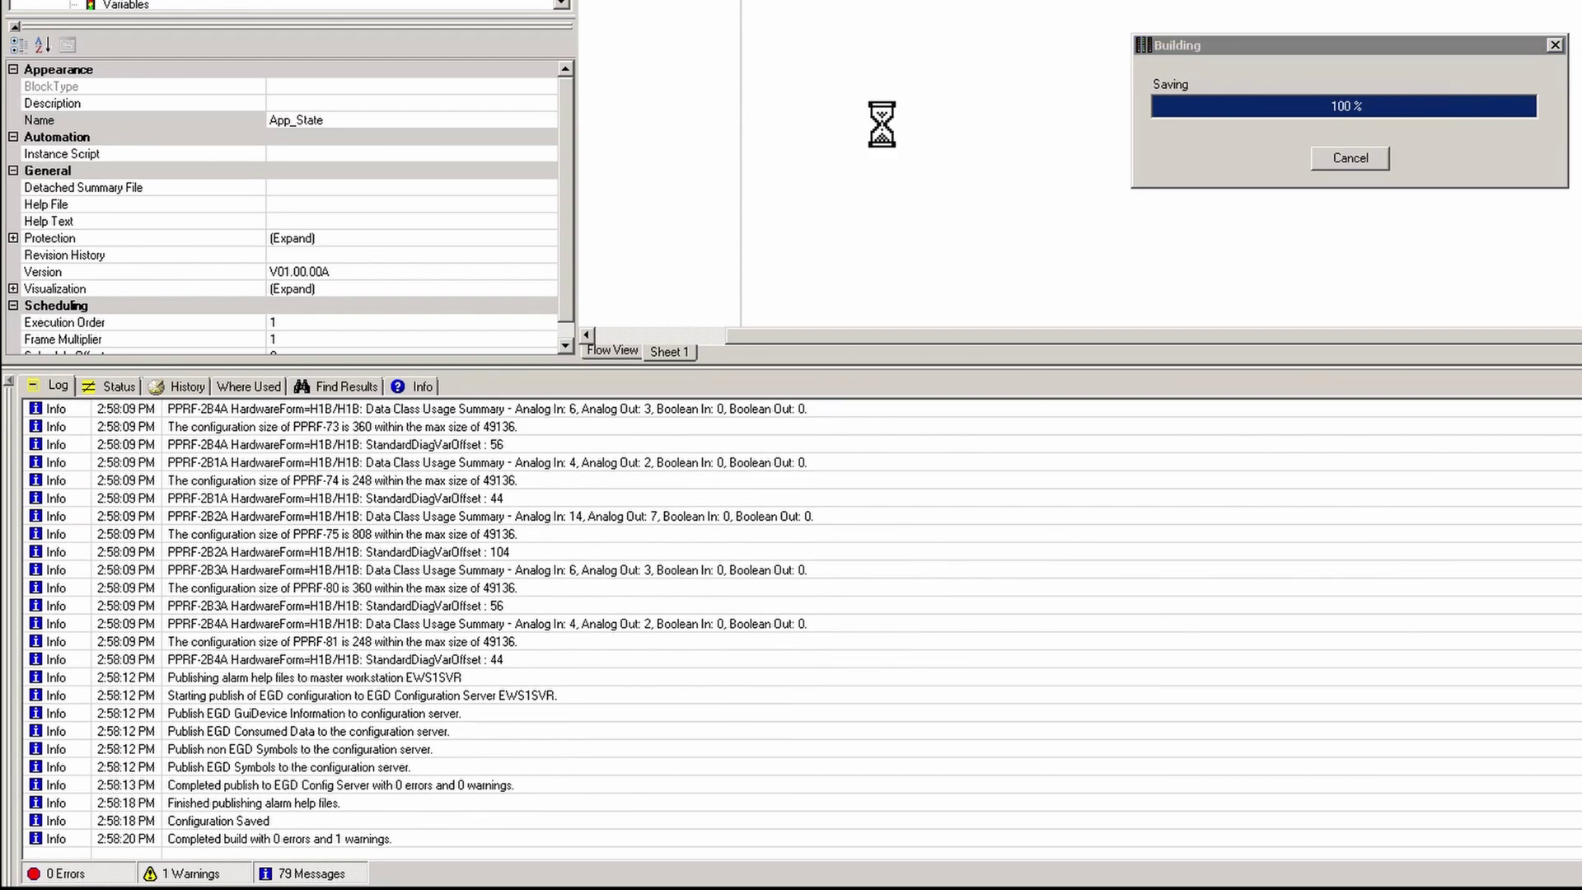
{"action": "left_click", "coordinate": [304, 872]}
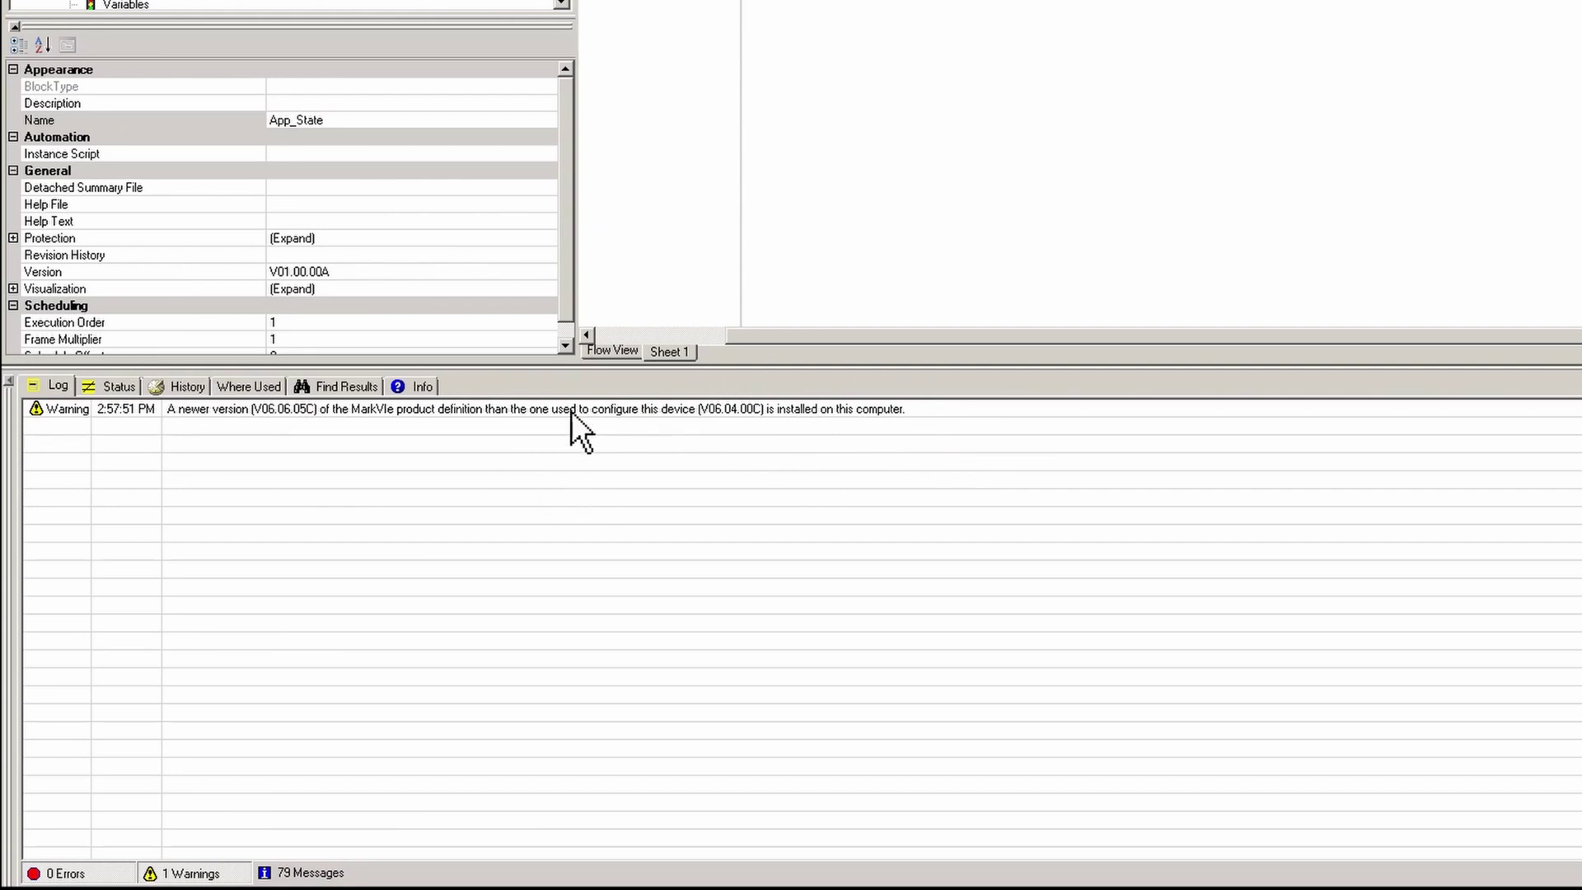
{"action": "left_click", "coordinate": [292, 874]}
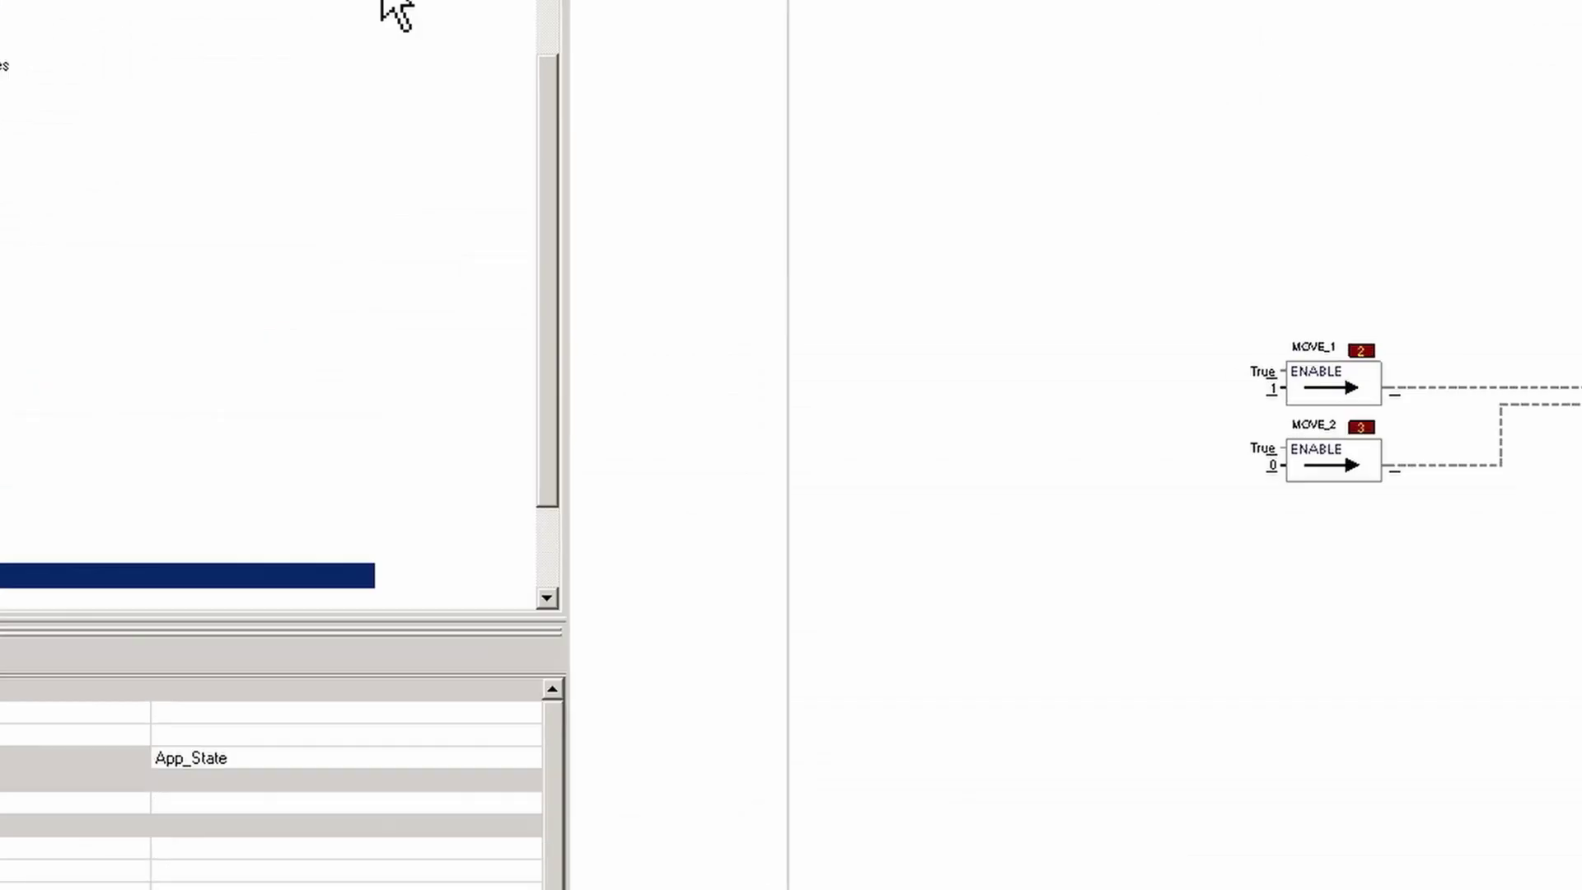
Step: Prepare the Mark VIe Application Code download to the R and S controllers and show their Status
{"action": "left_click", "coordinate": [385, 50]}
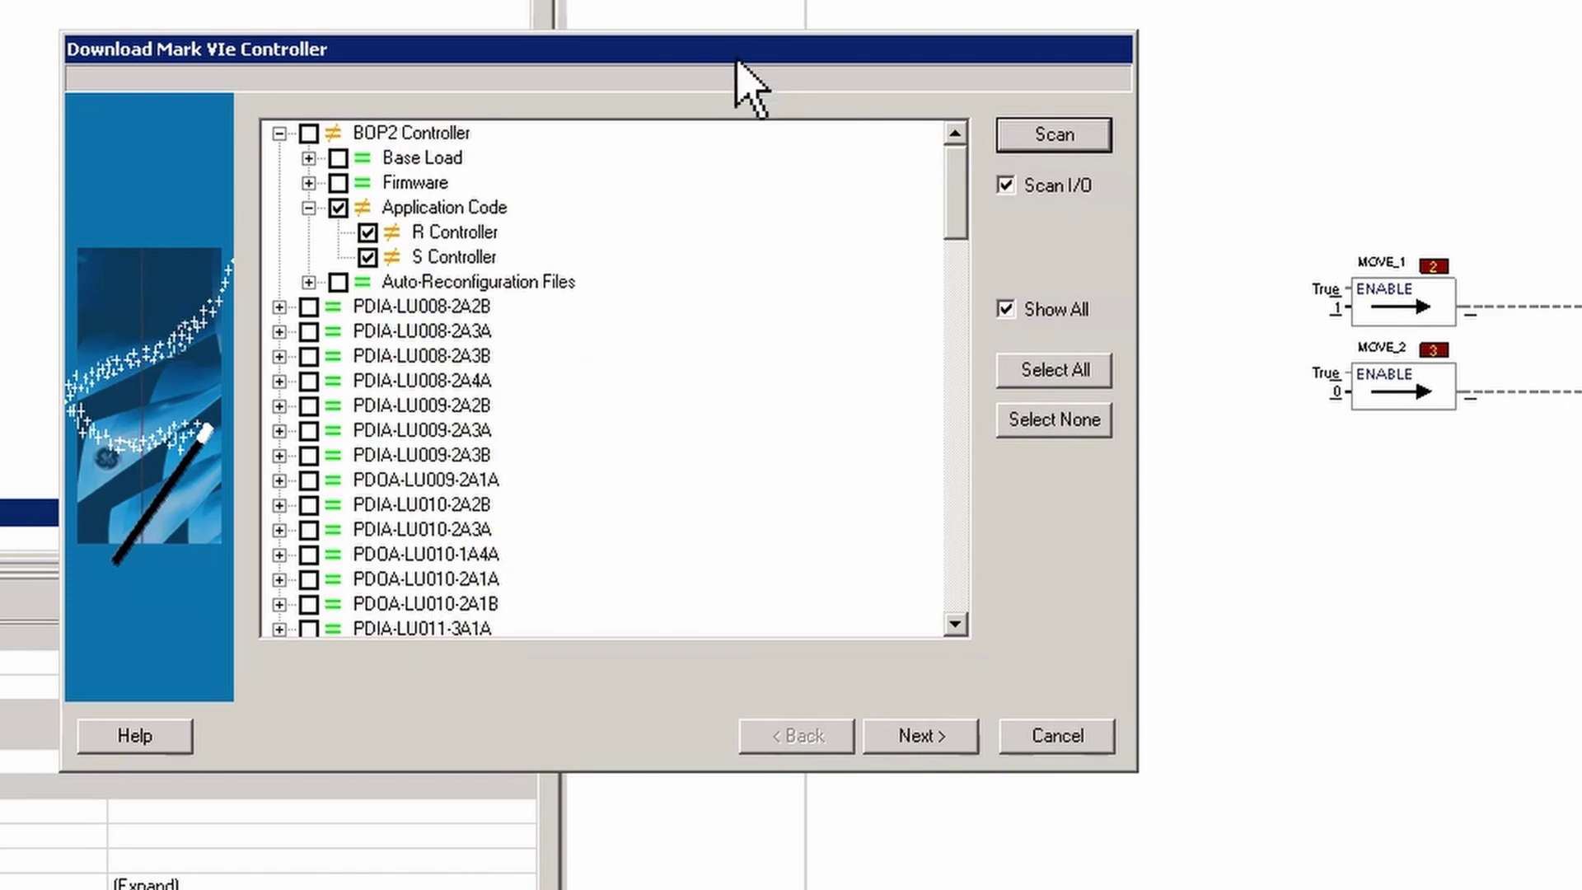
{"action": "left_click", "coordinate": [729, 247]}
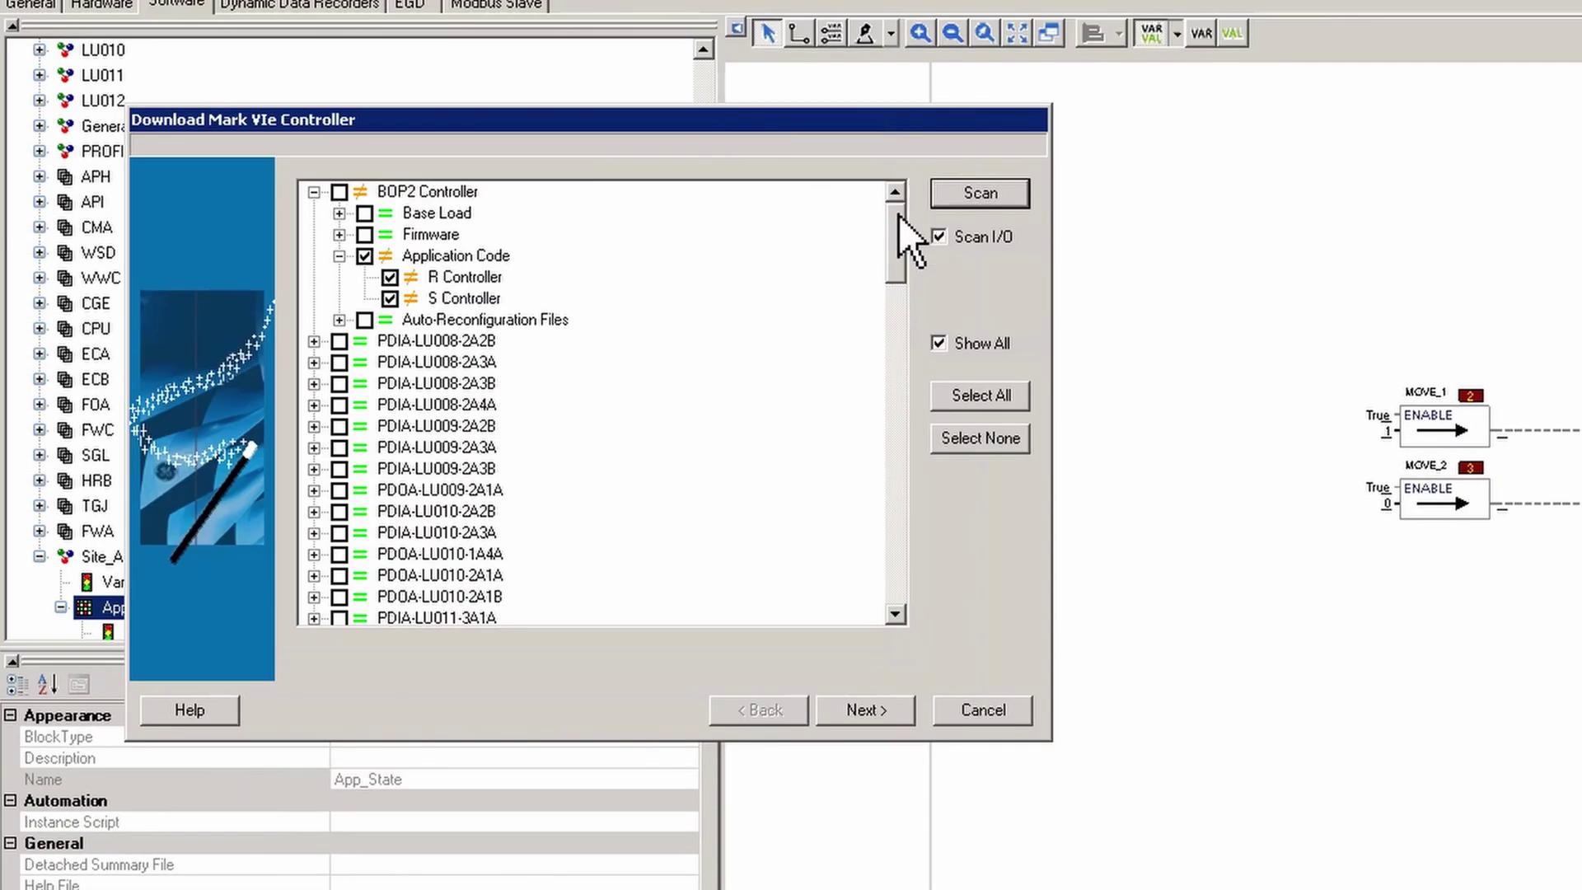
{"action": "mouse_move", "coordinate": [899, 215]}
{"action": "left_mouse_down"}
{"action": "mouse_move", "coordinate": [906, 607]}
{"action": "mouse_move", "coordinate": [897, 205]}
{"action": "left_mouse_up"}
{"action": "left_click", "coordinate": [865, 710]}
{"action": "left_click", "coordinate": [865, 709]}
{"action": "left_click", "coordinate": [865, 710]}
{"action": "left_click", "coordinate": [865, 710]}
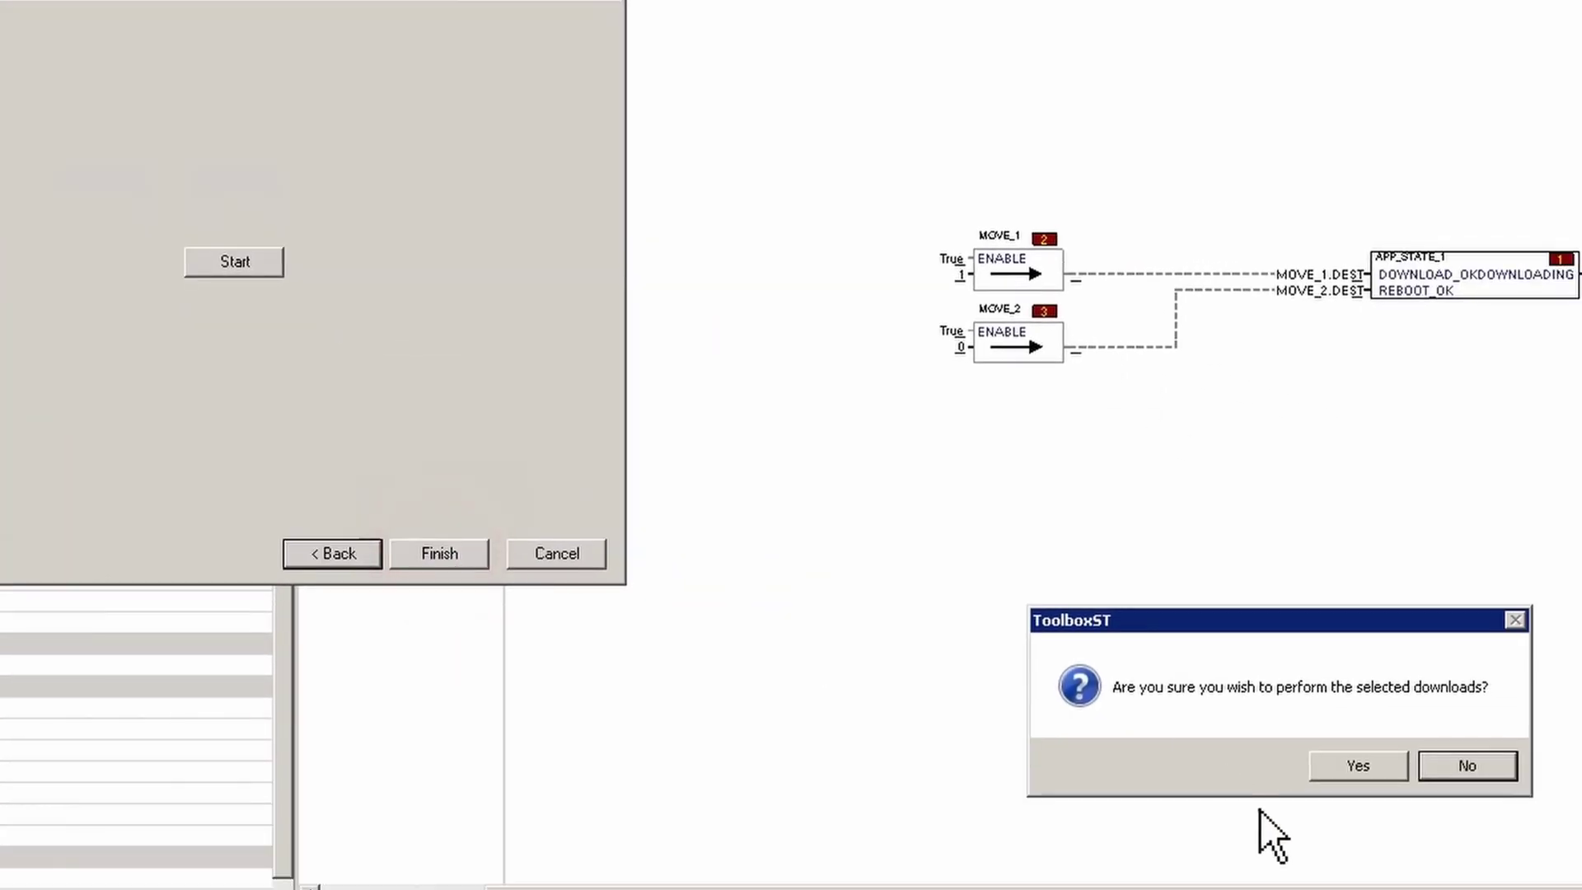
{"action": "left_click", "coordinate": [1370, 768]}
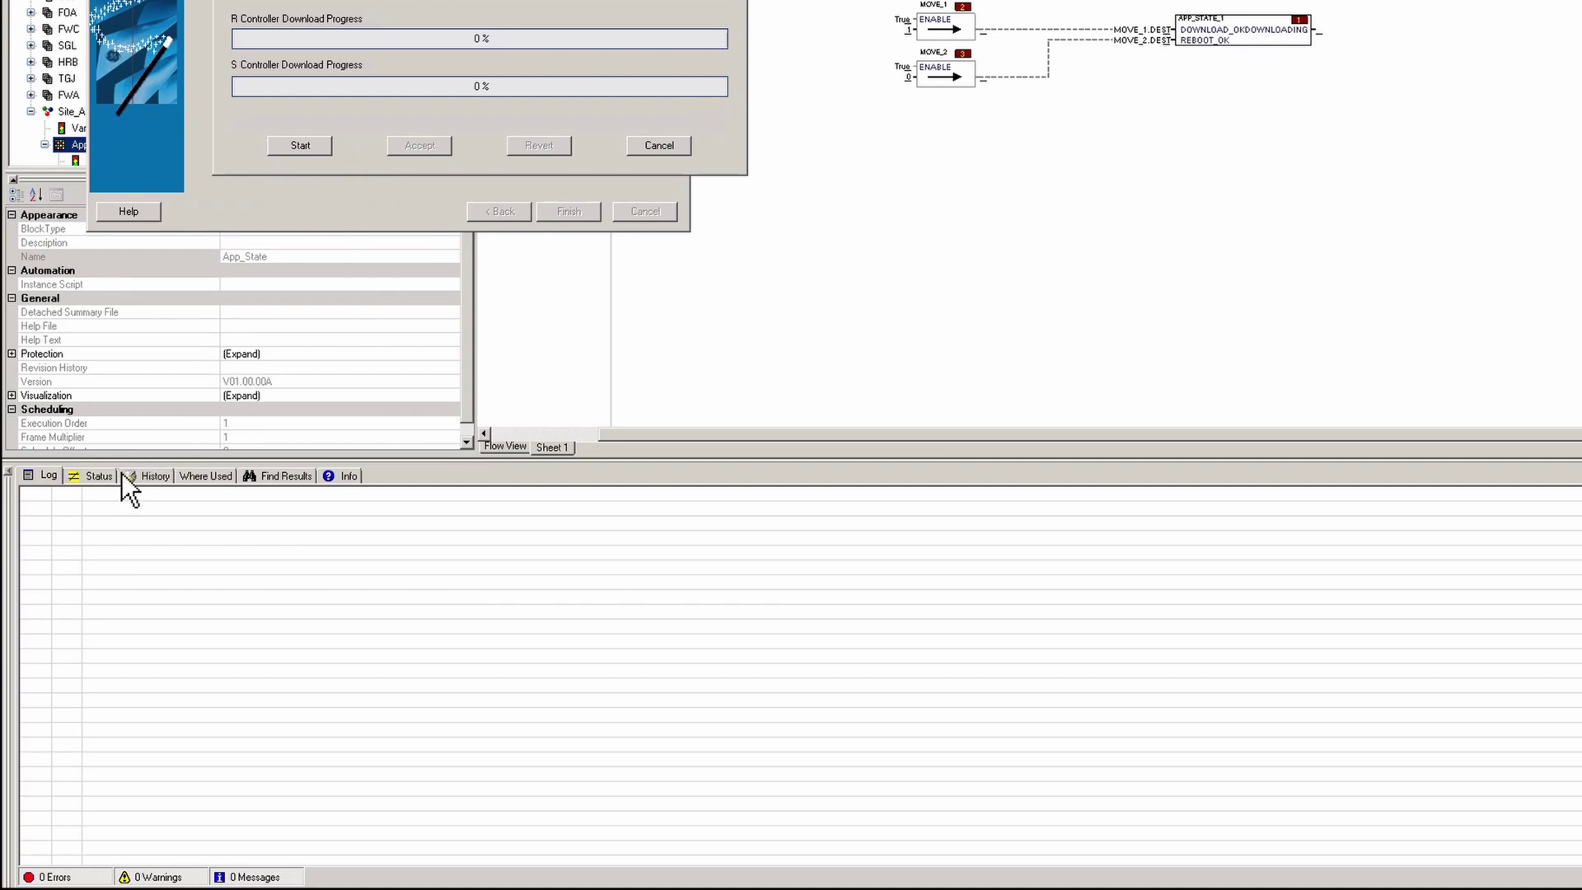
{"action": "left_click", "coordinate": [97, 475]}
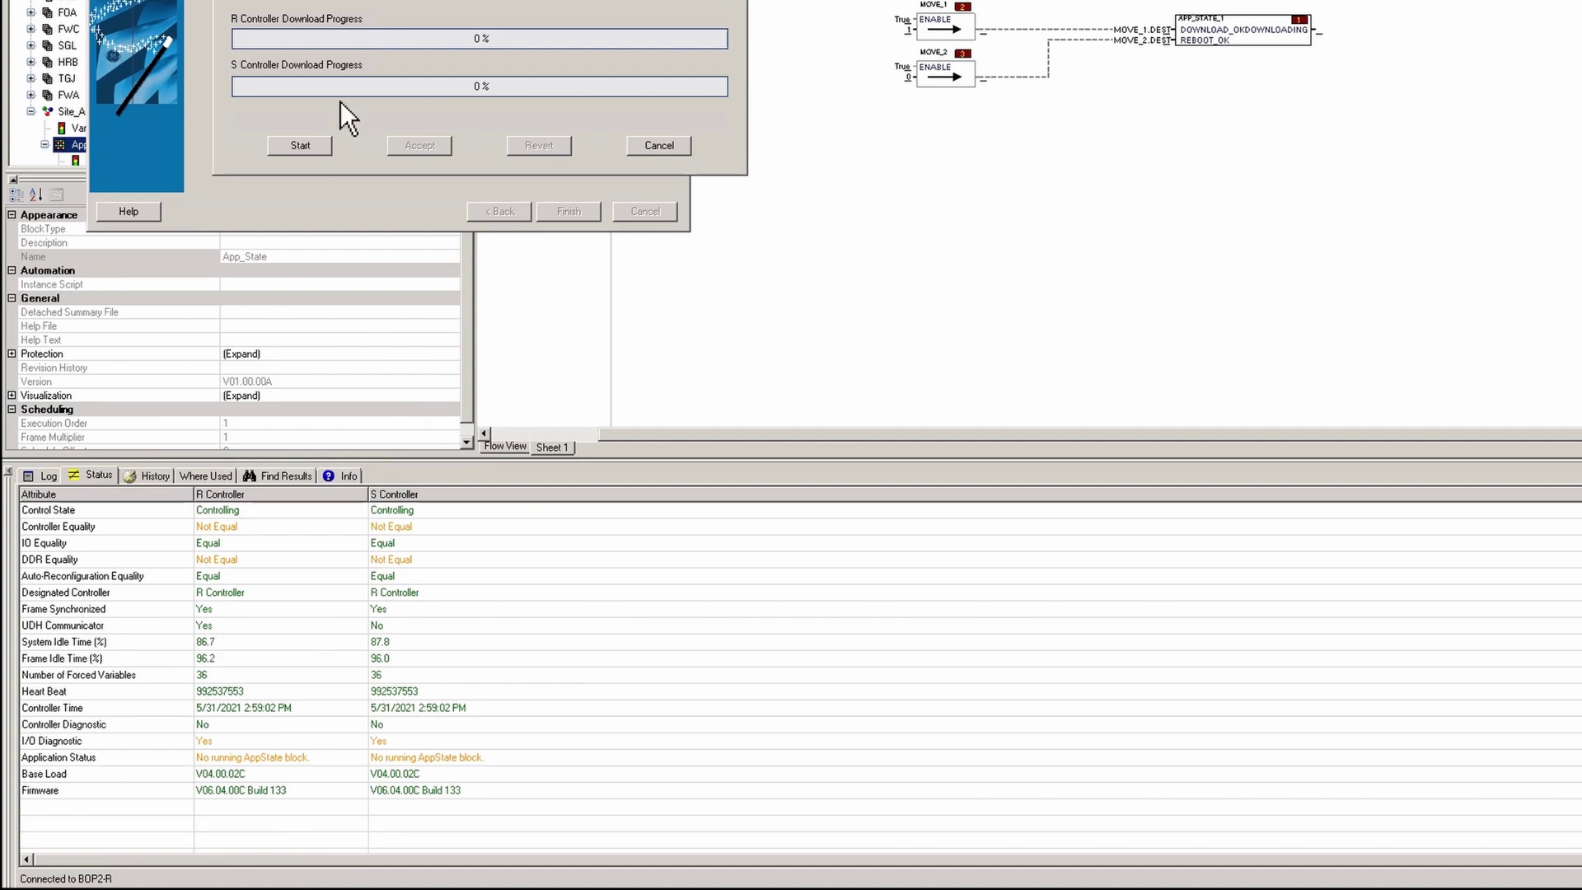
Step: Download the application code to both controllers, then open Send Value for MOVE_1.SRC
{"action": "left_click", "coordinate": [302, 146]}
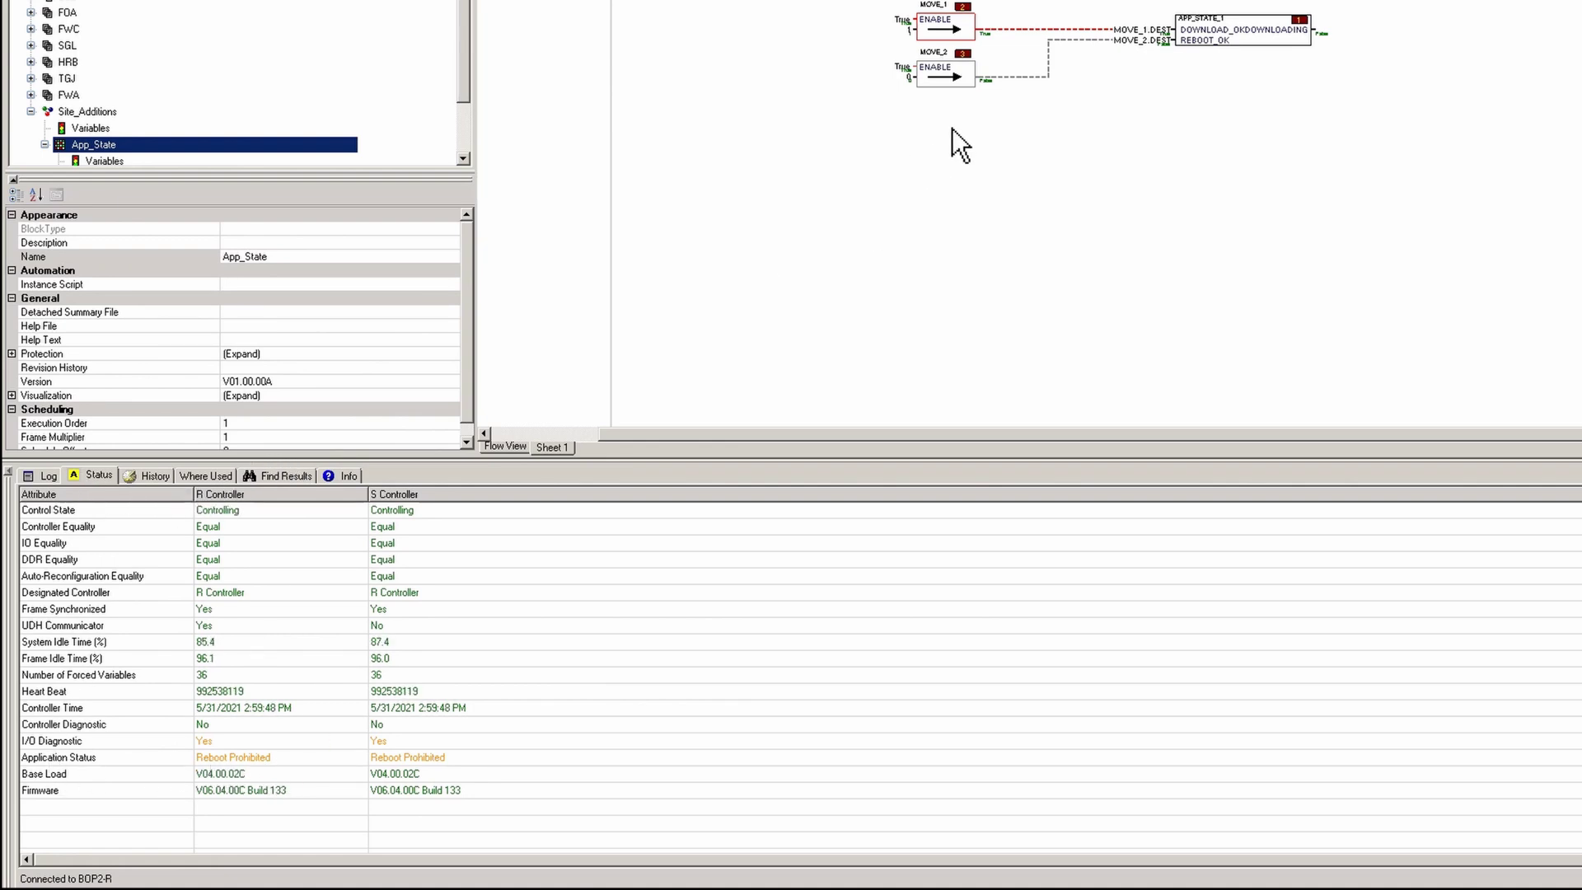
{"action": "double_click", "coordinate": [909, 31]}
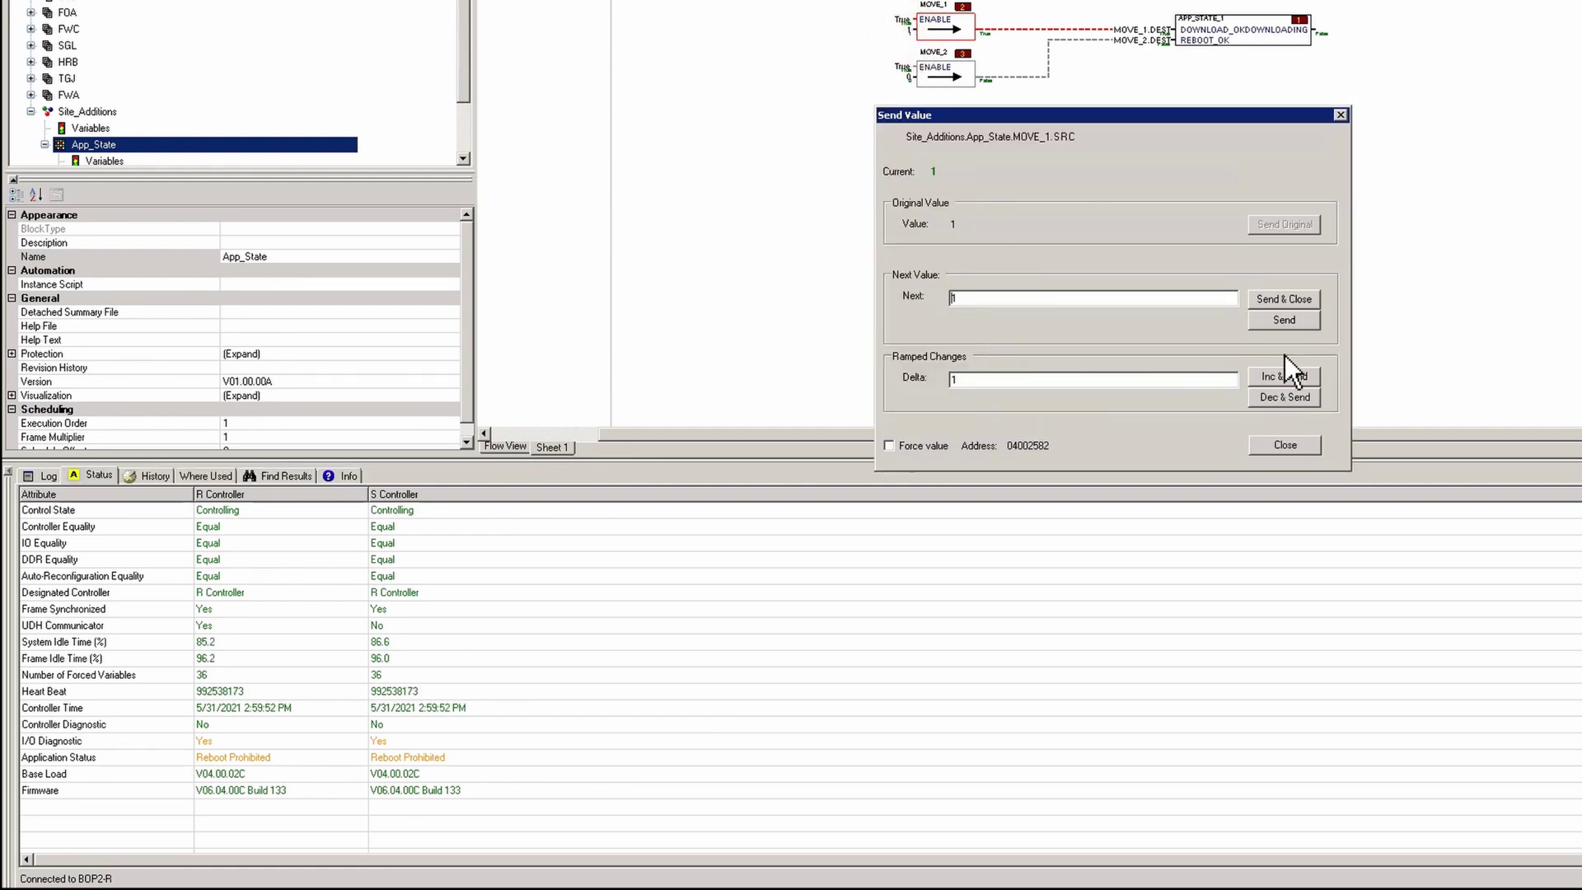
{"action": "left_click", "coordinate": [1289, 402]}
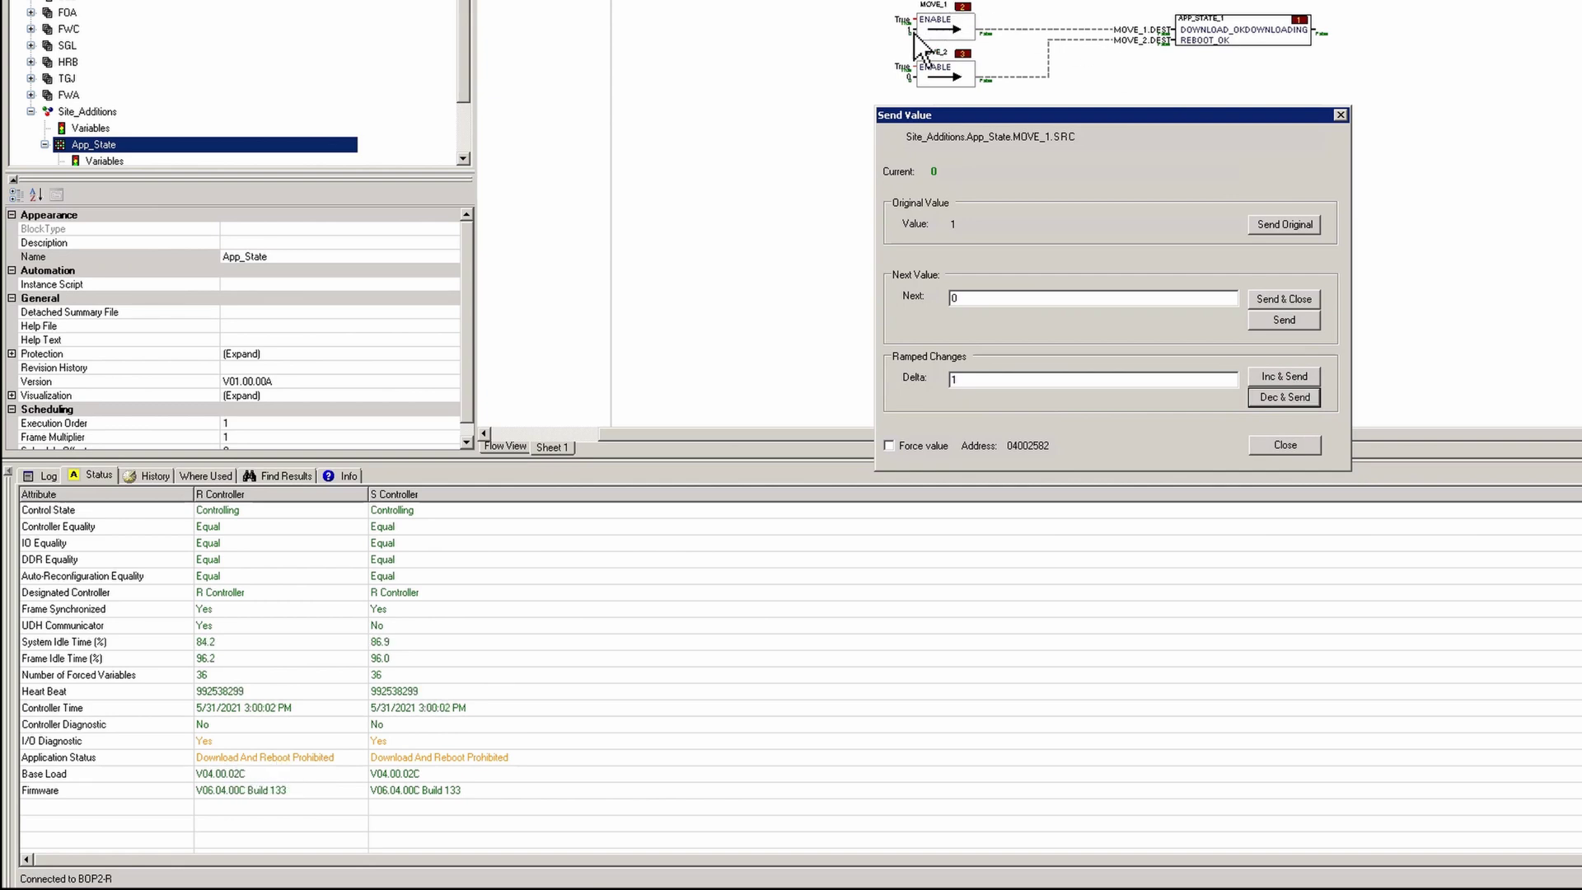
{"action": "left_click", "coordinate": [1279, 376]}
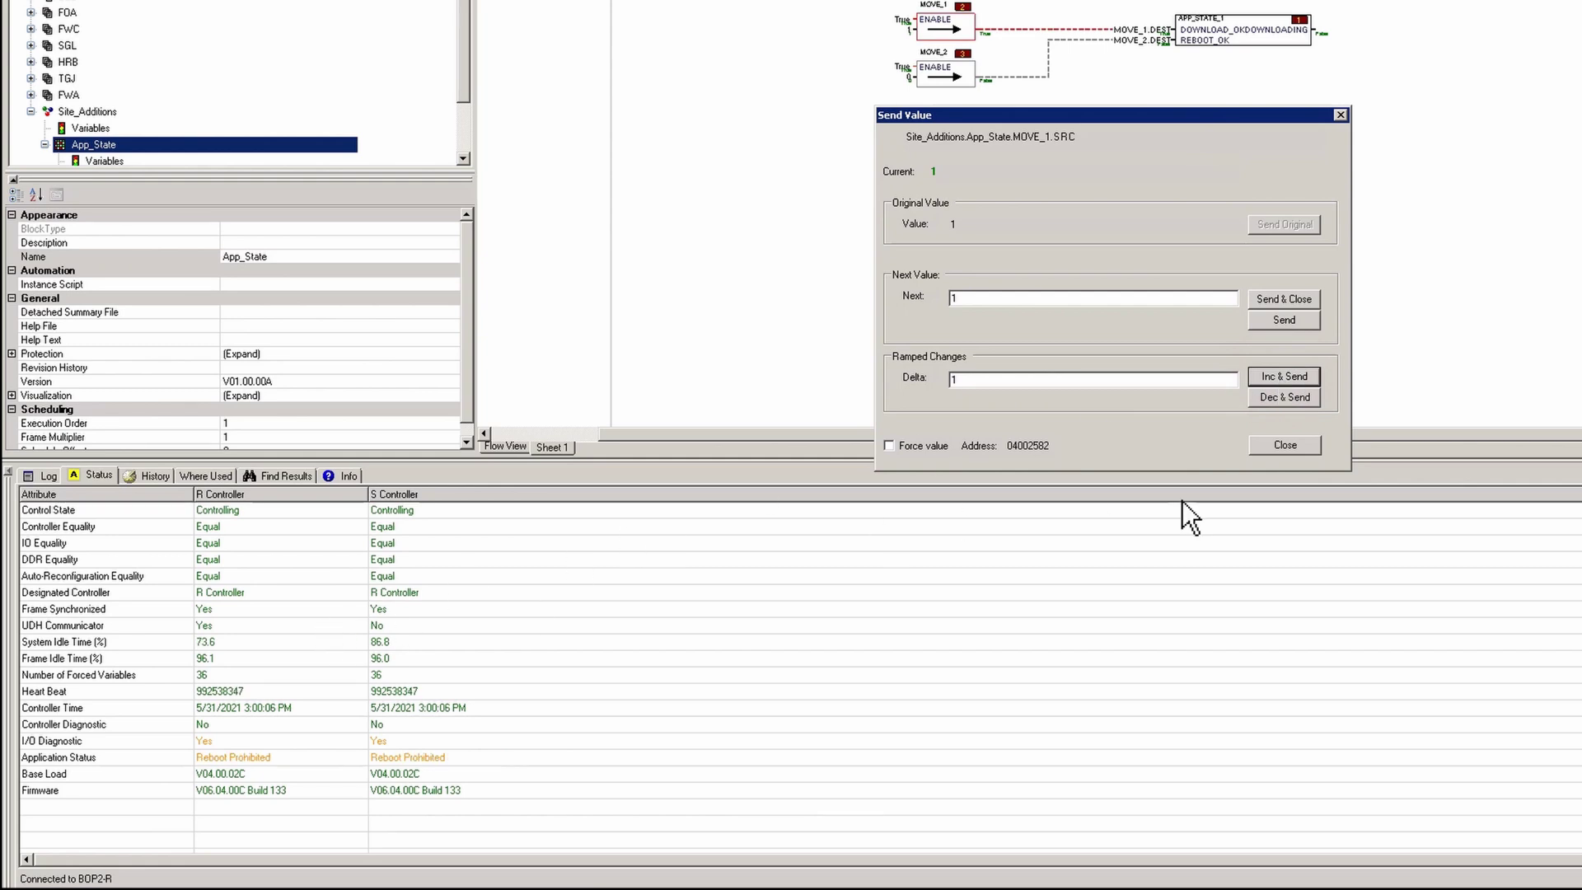
{"action": "left_click", "coordinate": [1341, 116]}
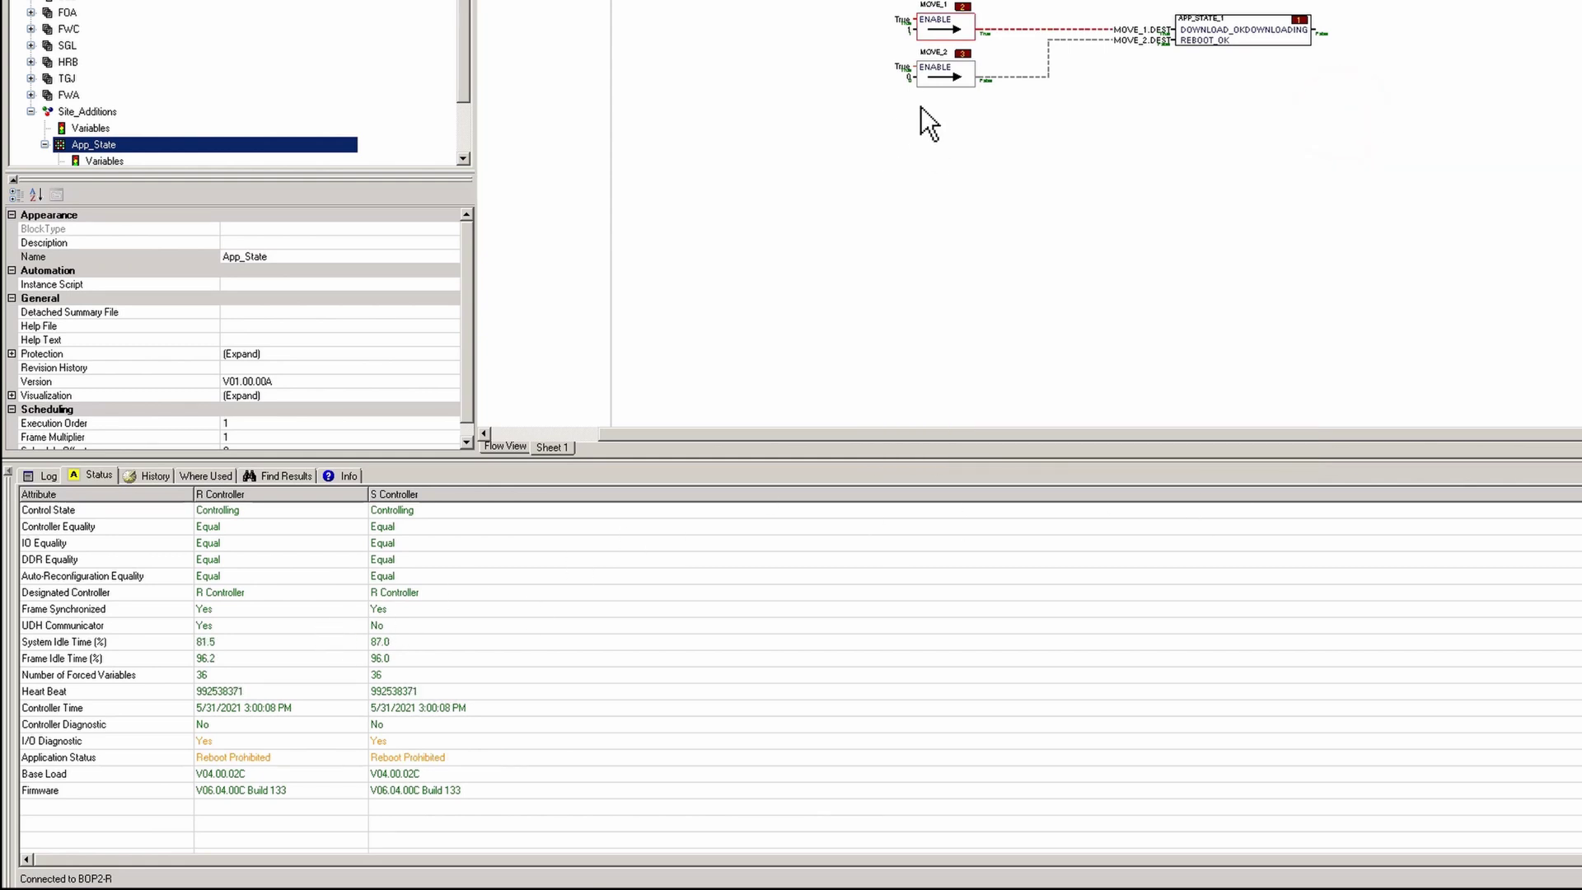
{"action": "double_click", "coordinate": [911, 79]}
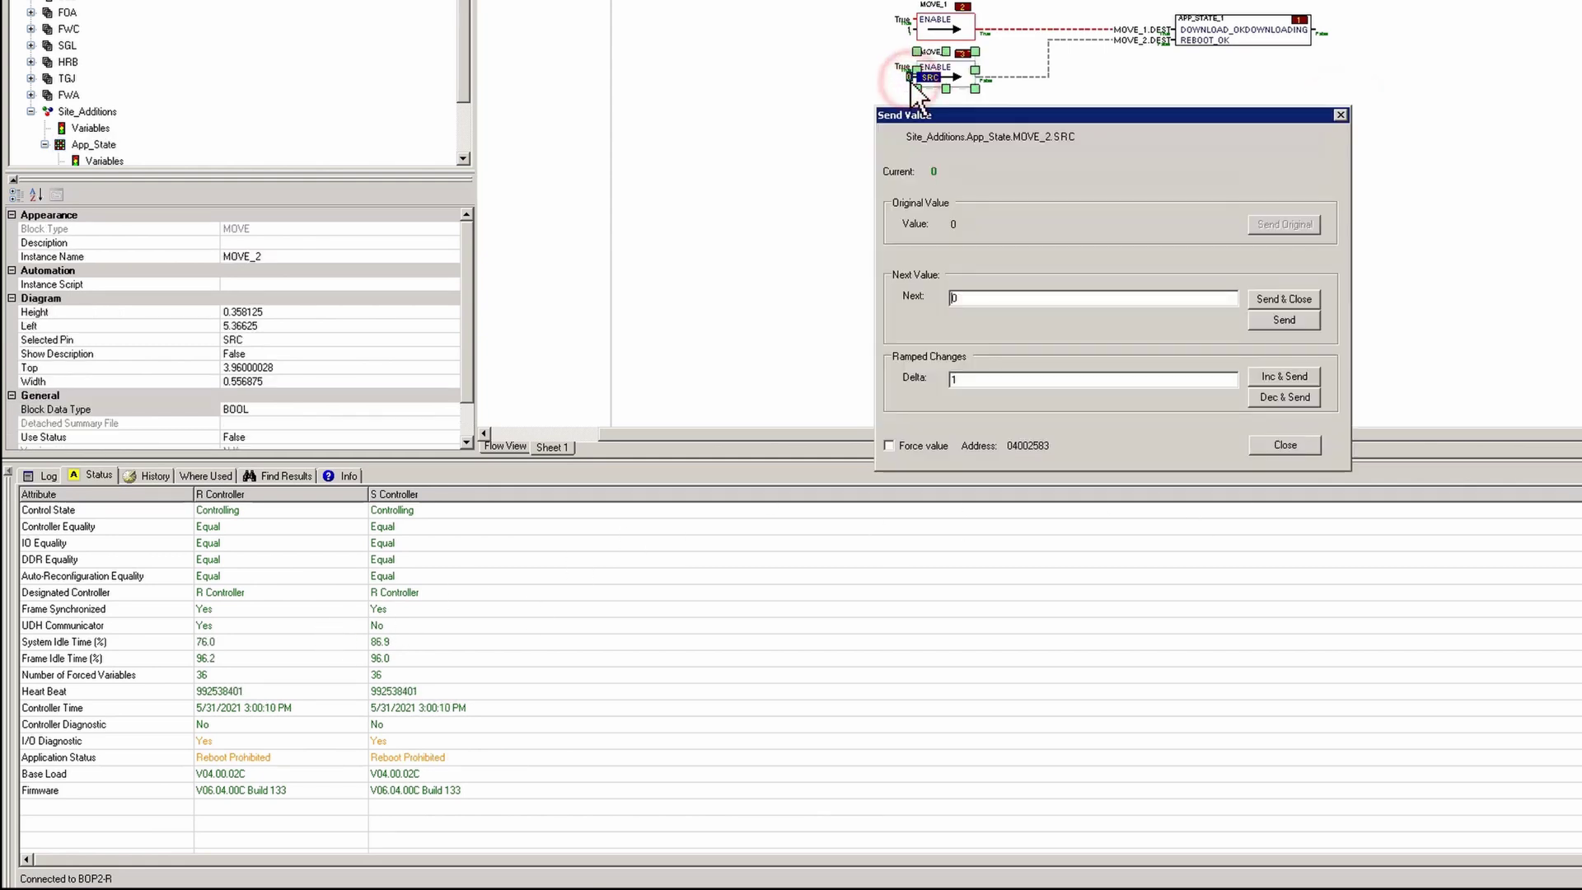
{"action": "left_click", "coordinate": [1287, 379]}
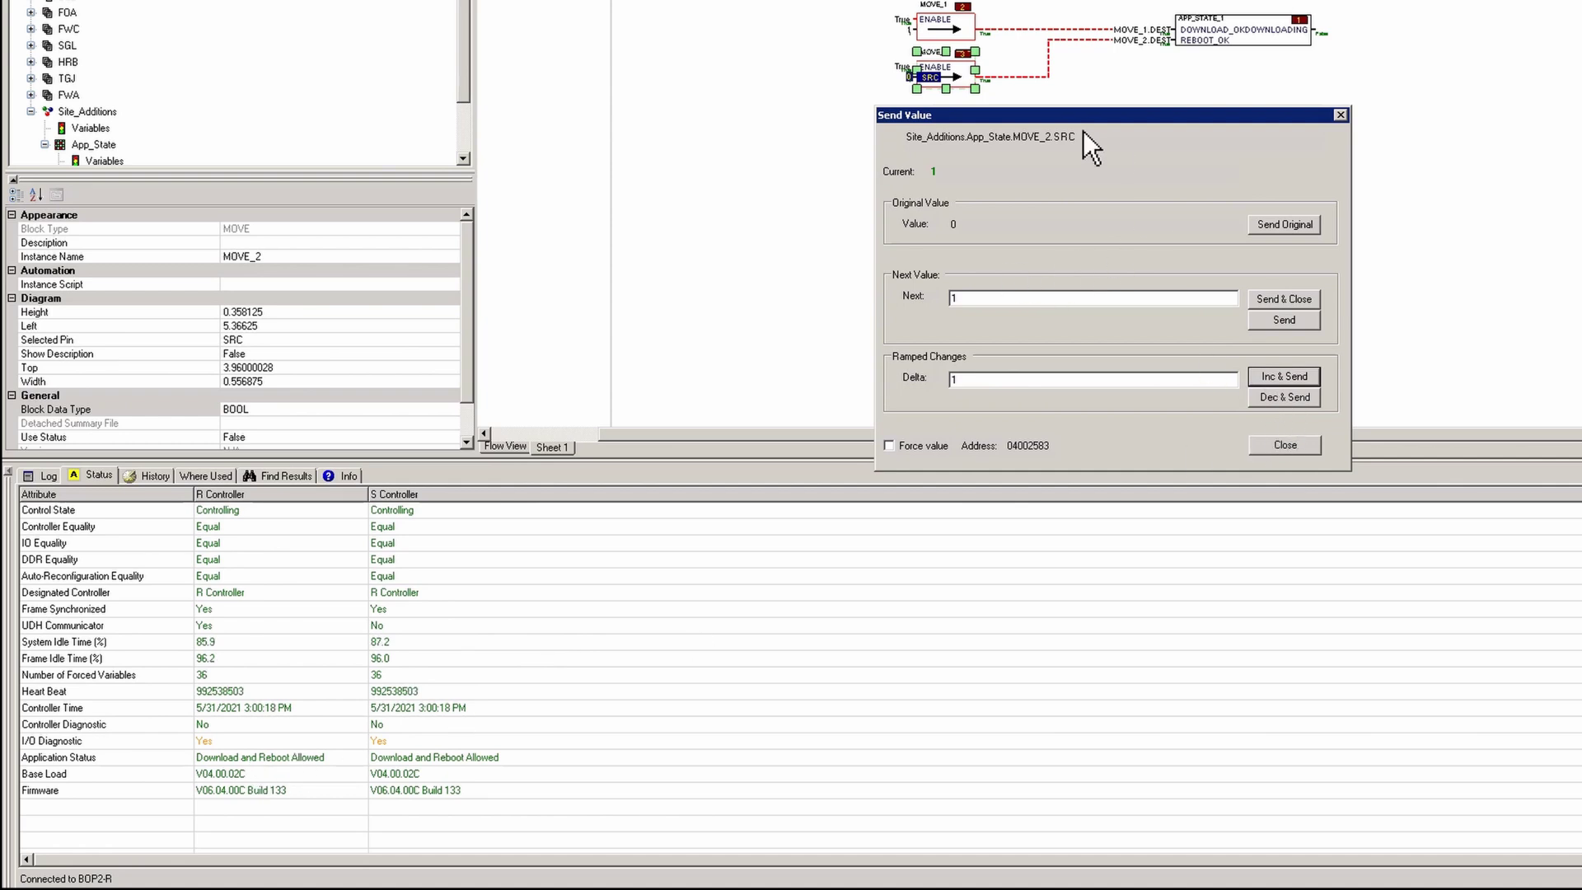
{"action": "left_click", "coordinate": [1284, 399]}
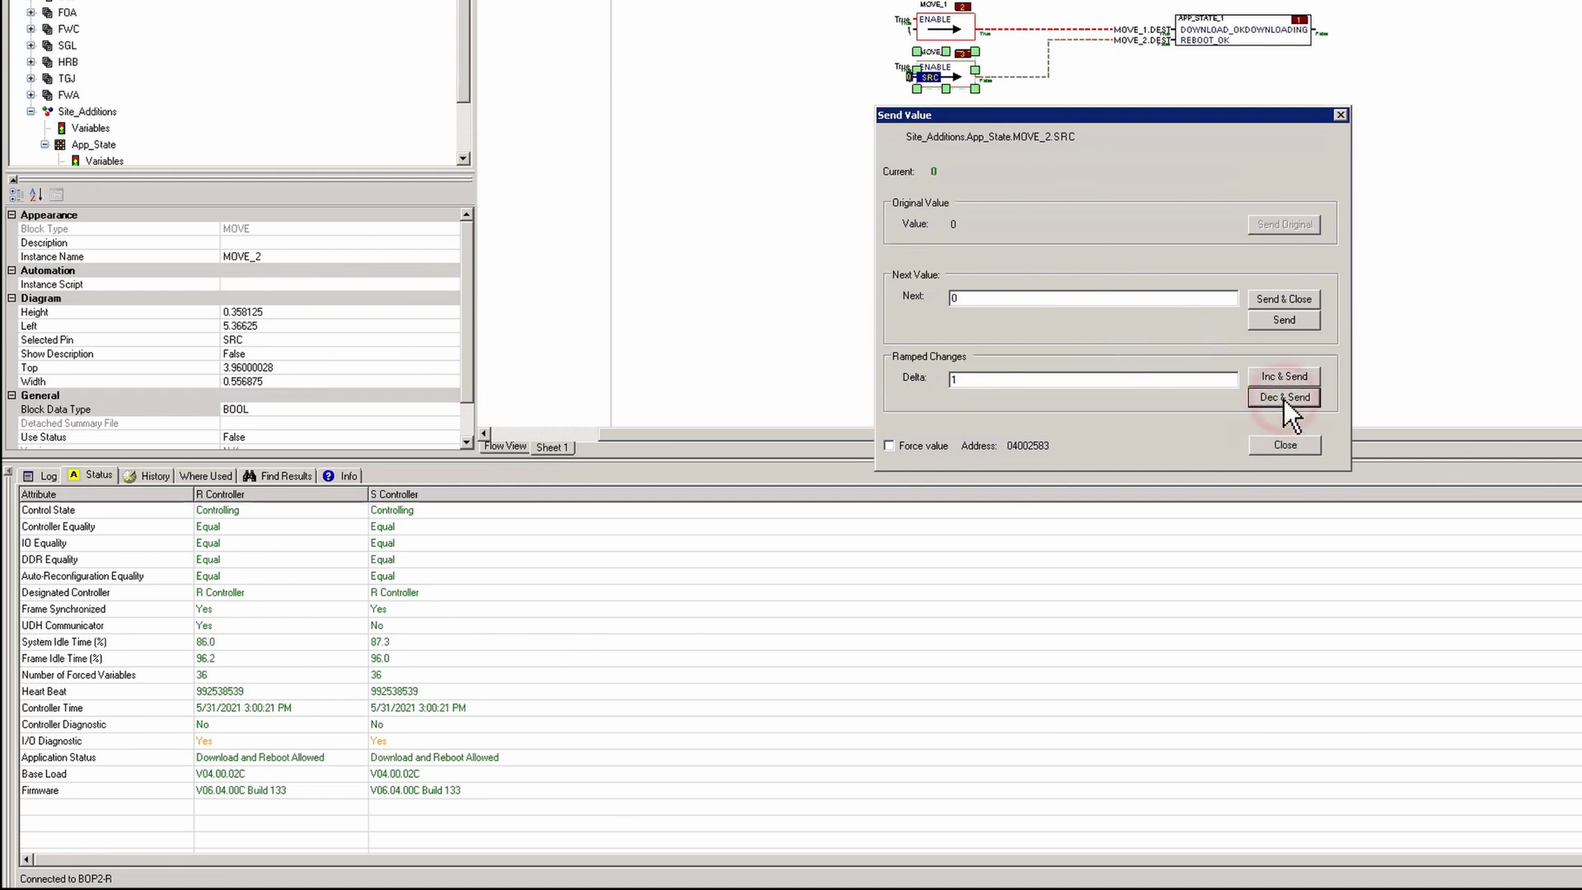
{"action": "left_click", "coordinate": [1342, 116]}
{"action": "left_click", "coordinate": [1098, 153]}
{"action": "scroll", "coordinate": [981, 50], "scroll_direction": "up", "scroll_amount": 2}
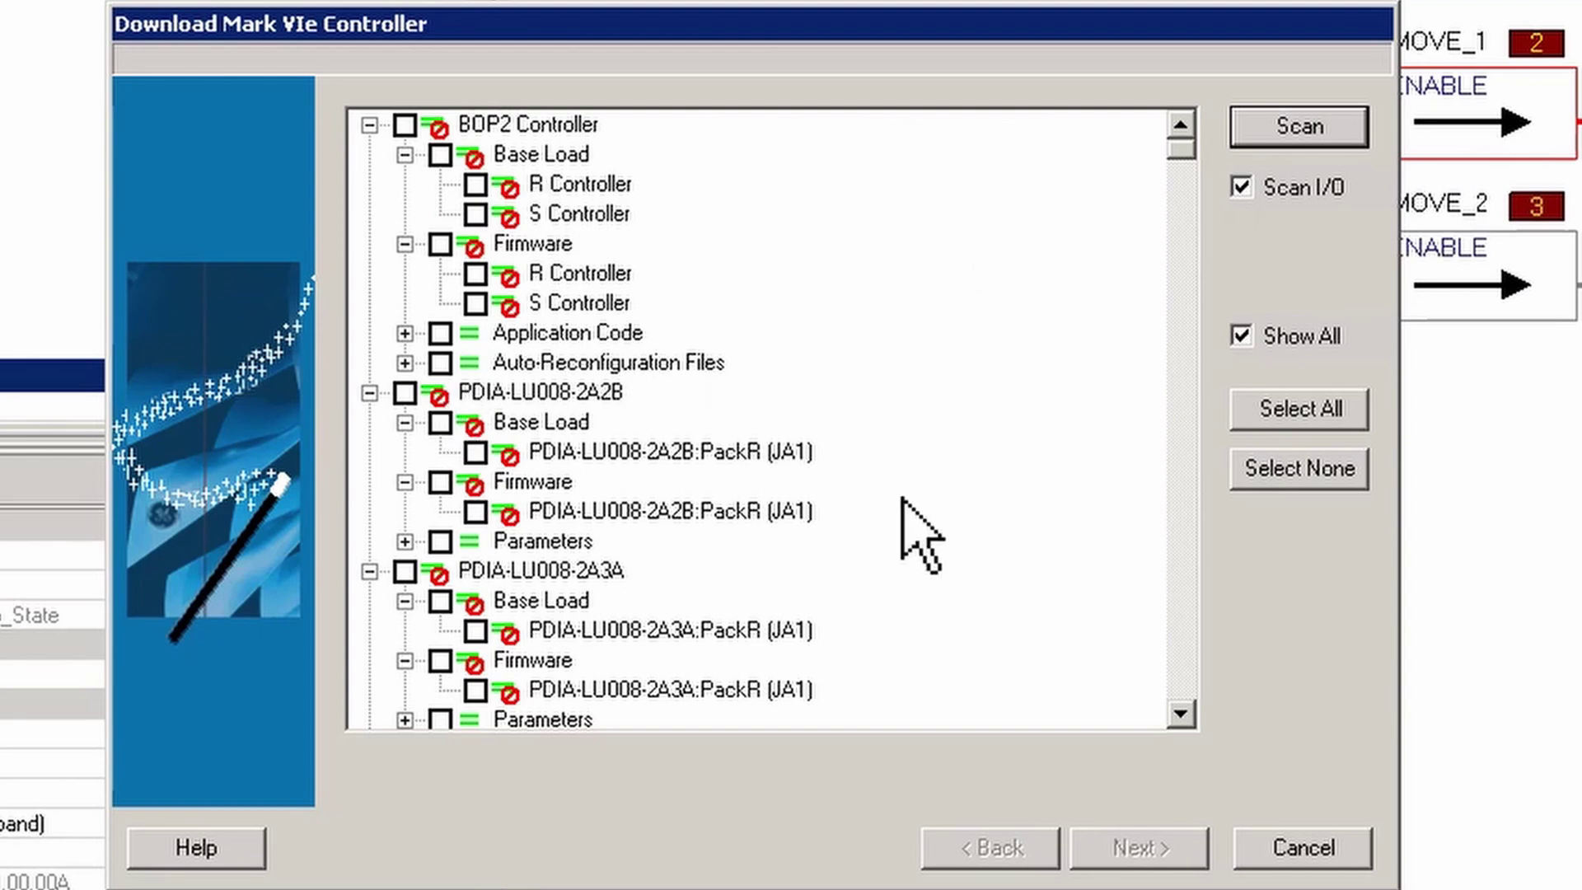
Step: Tick the BOP2 Firmware R and S Controller checkboxes, raising the cannot-be-downloaded error
{"action": "left_click_drag", "start_coordinate": [1185, 147], "coordinate": [1201, 216]}
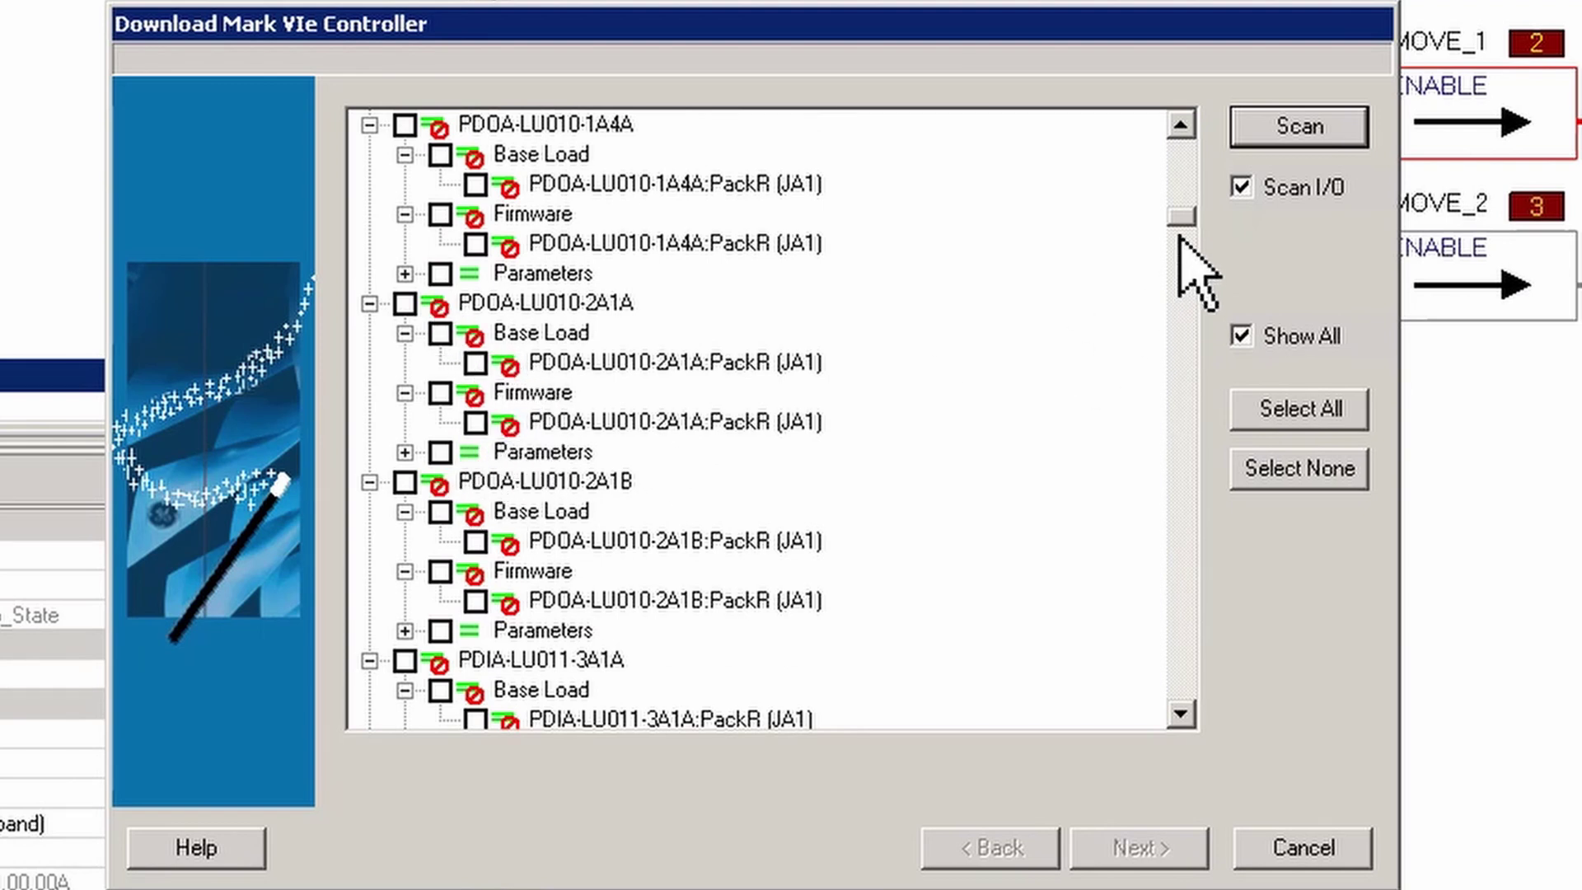
{"action": "mouse_move", "coordinate": [1181, 216]}
{"action": "left_mouse_down"}
{"action": "mouse_move", "coordinate": [1197, 339]}
{"action": "mouse_move", "coordinate": [1181, 716]}
{"action": "mouse_move", "coordinate": [1189, 158]}
{"action": "left_mouse_up"}
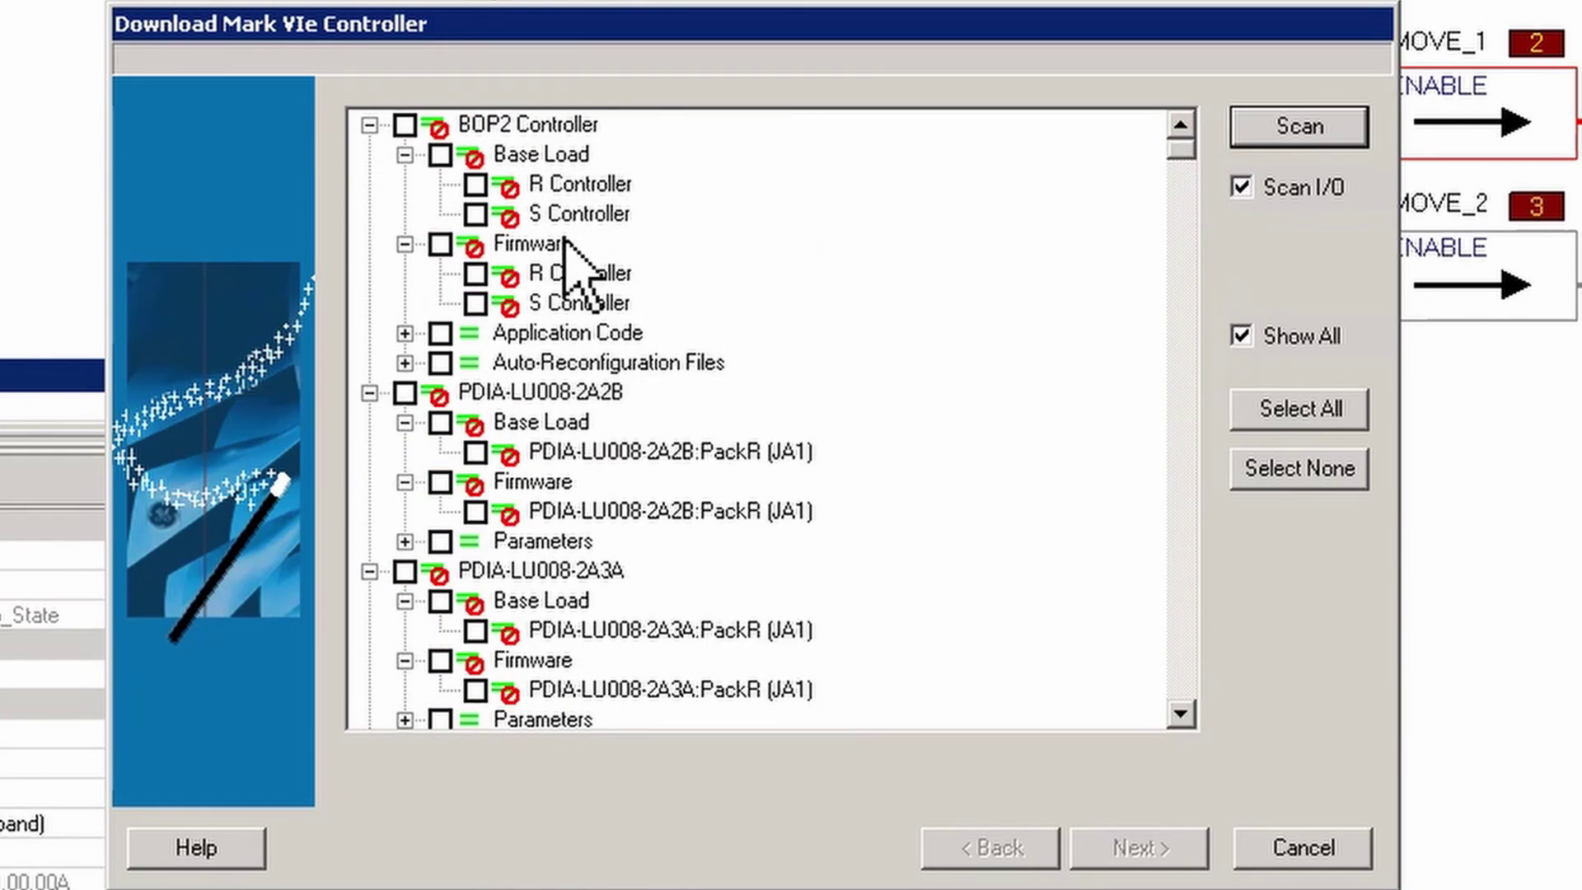
{"action": "left_click", "coordinate": [476, 307]}
{"action": "left_click", "coordinate": [476, 273]}
{"action": "left_click", "coordinate": [440, 244]}
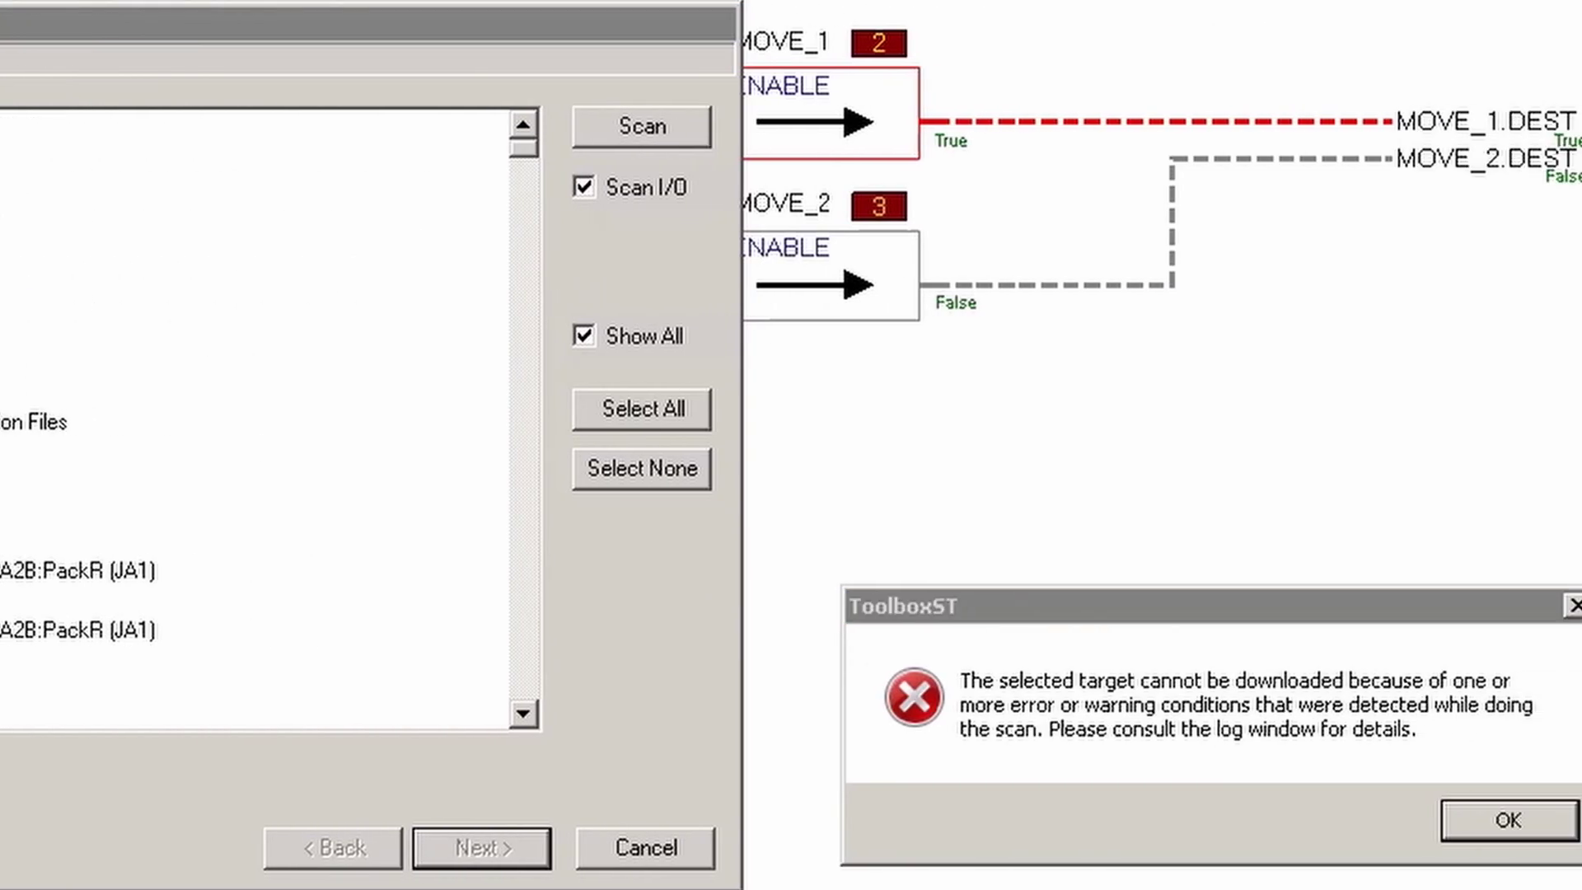
{"action": "left_click", "coordinate": [595, 749]}
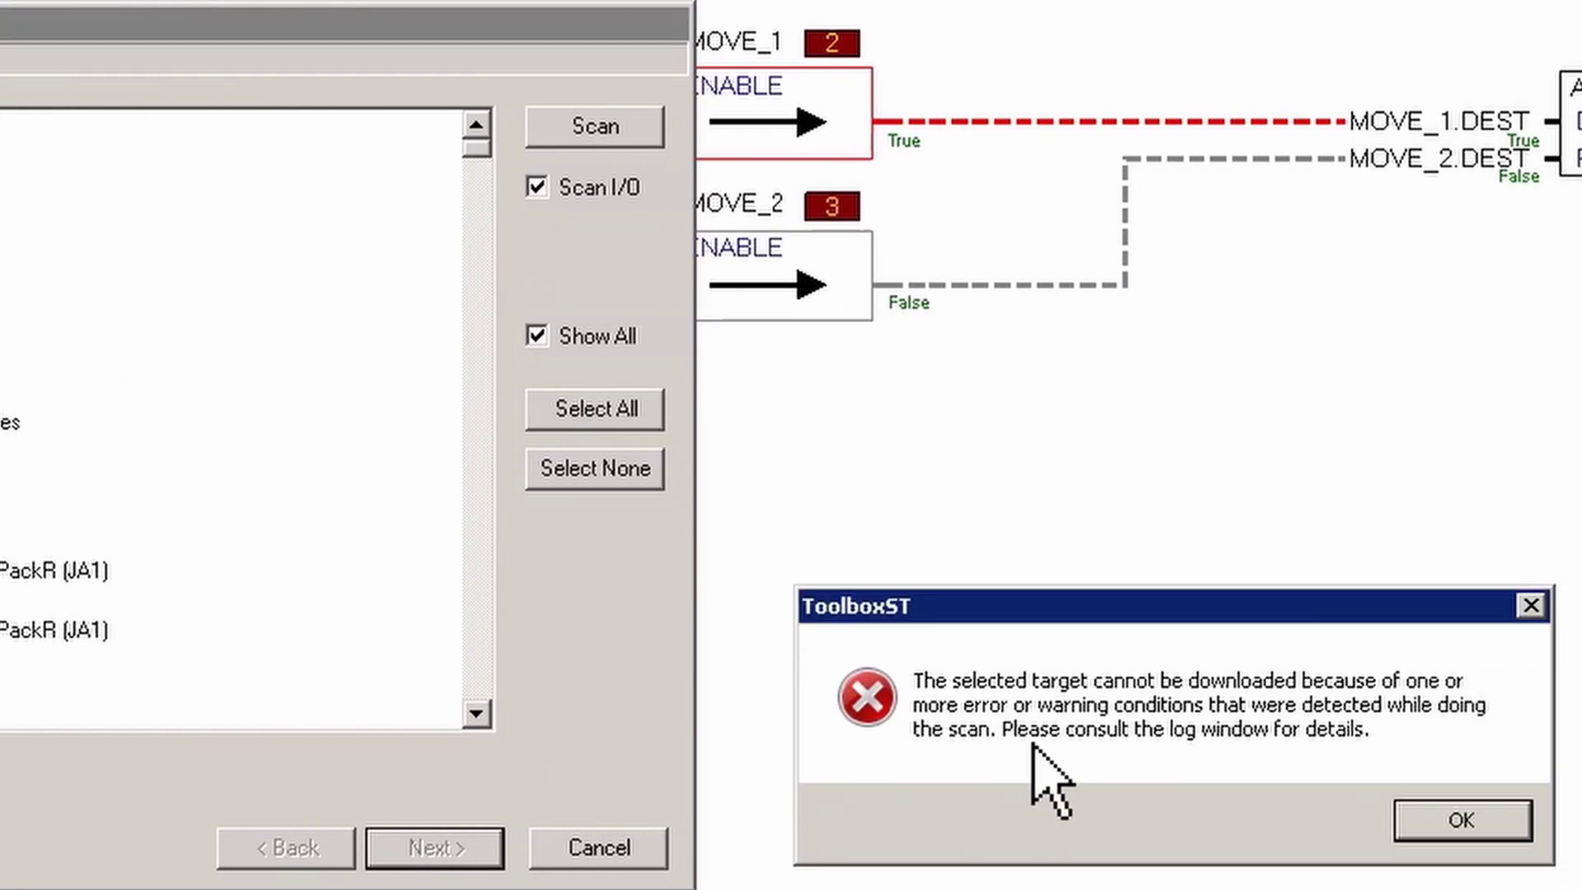
Step: Dismiss the scan error and Reboot Required messages, then cancel the download wizard
{"action": "left_click", "coordinate": [1460, 819]}
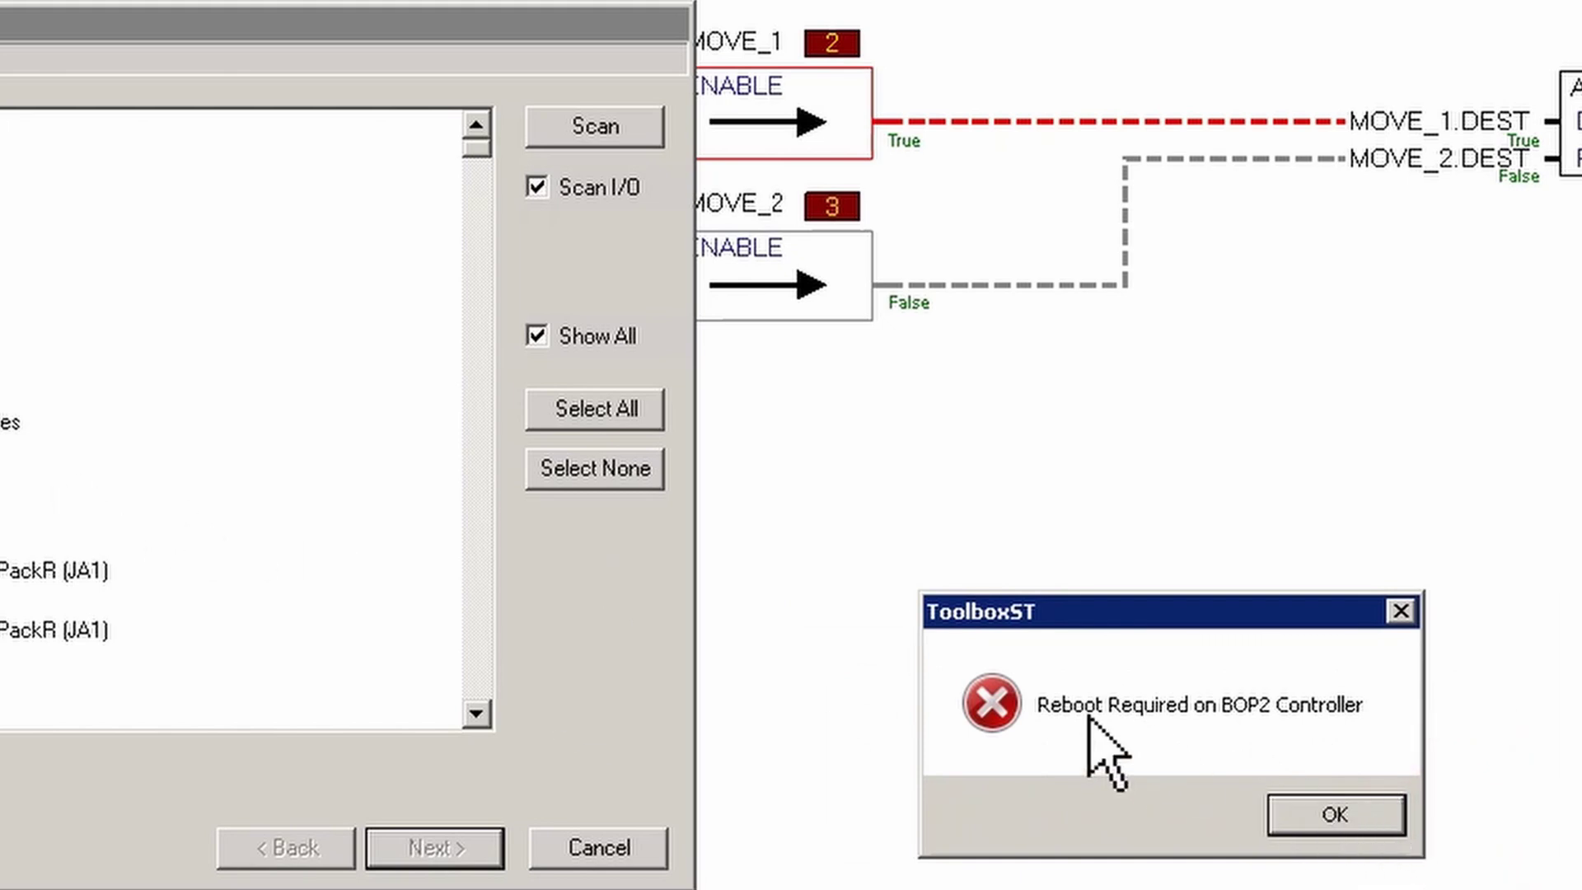
{"action": "left_click", "coordinate": [1337, 816]}
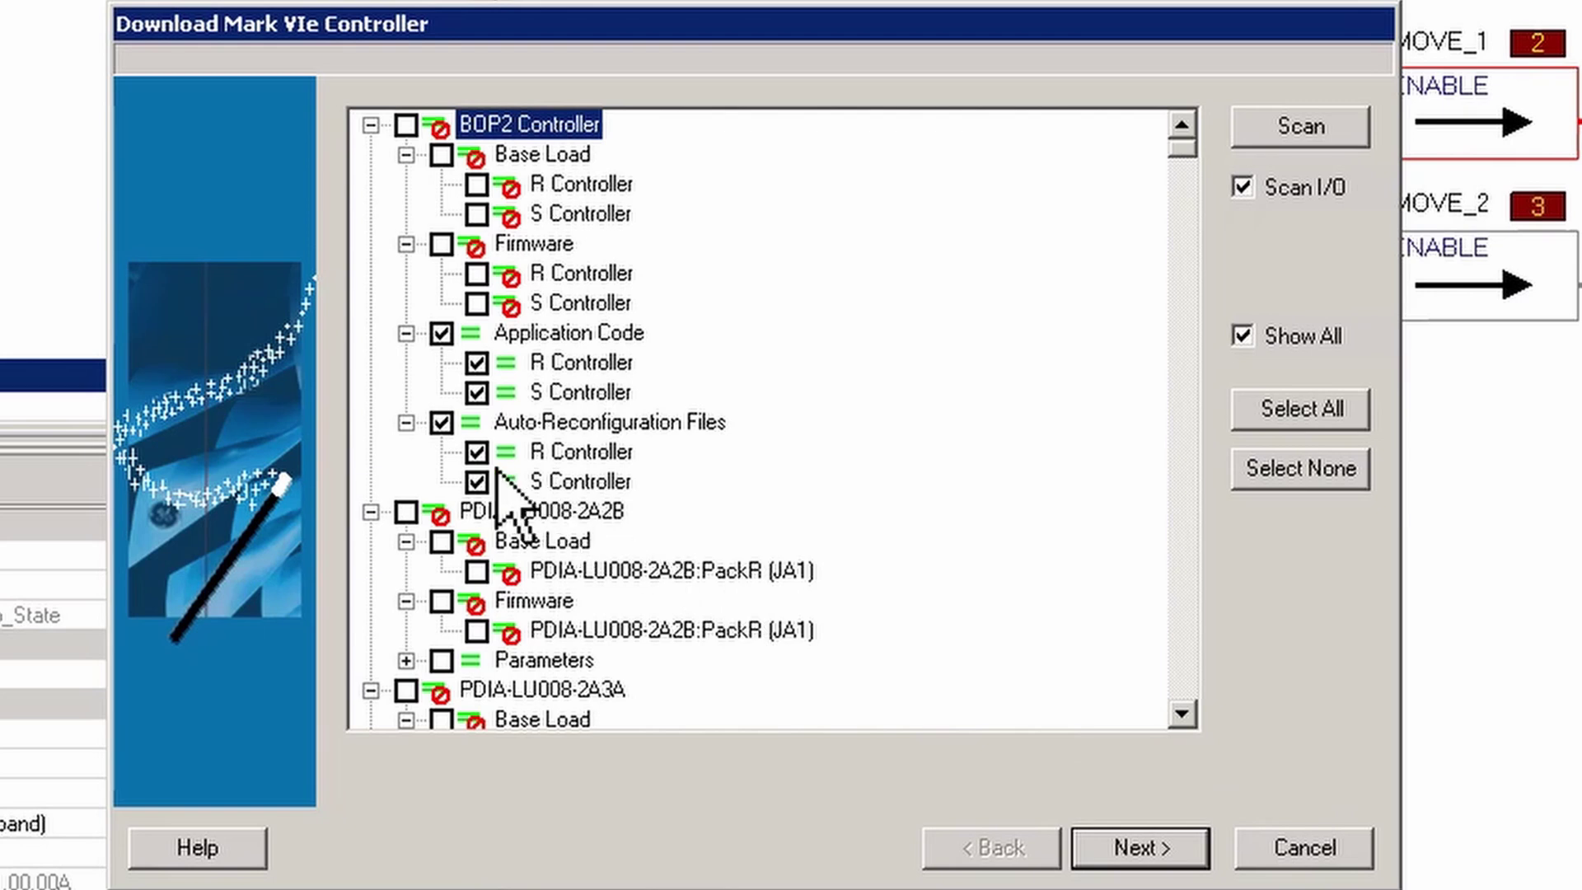
{"action": "left_click", "coordinate": [1327, 854]}
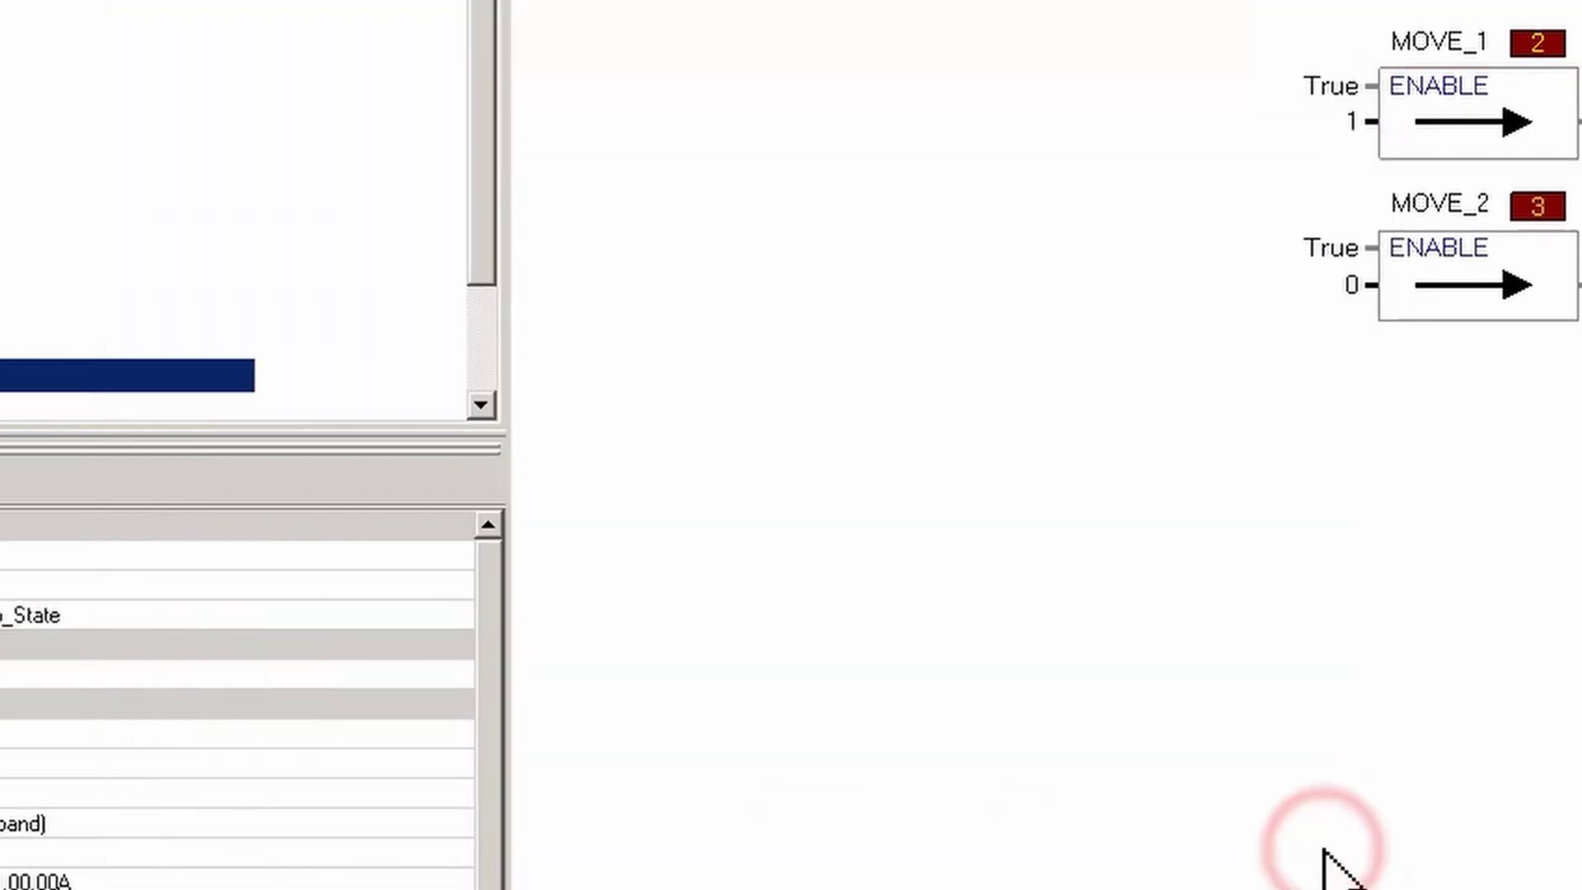